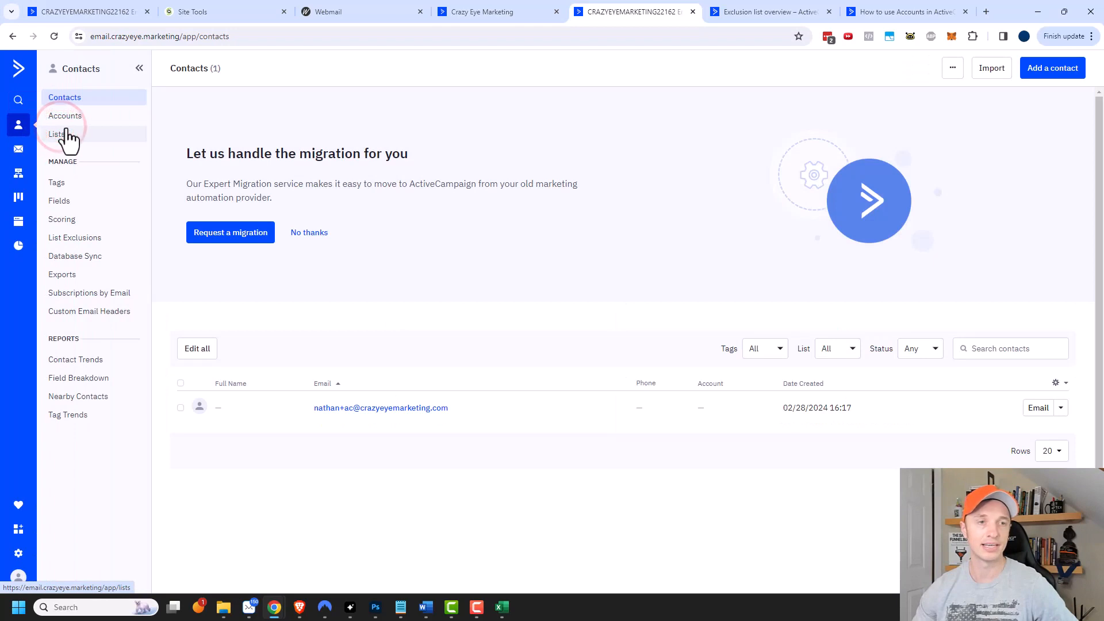
- Start a new contact with first name, last name, email and phone number, and create the account "Crazy Eye Marketing" for it
left_click(1042, 77)
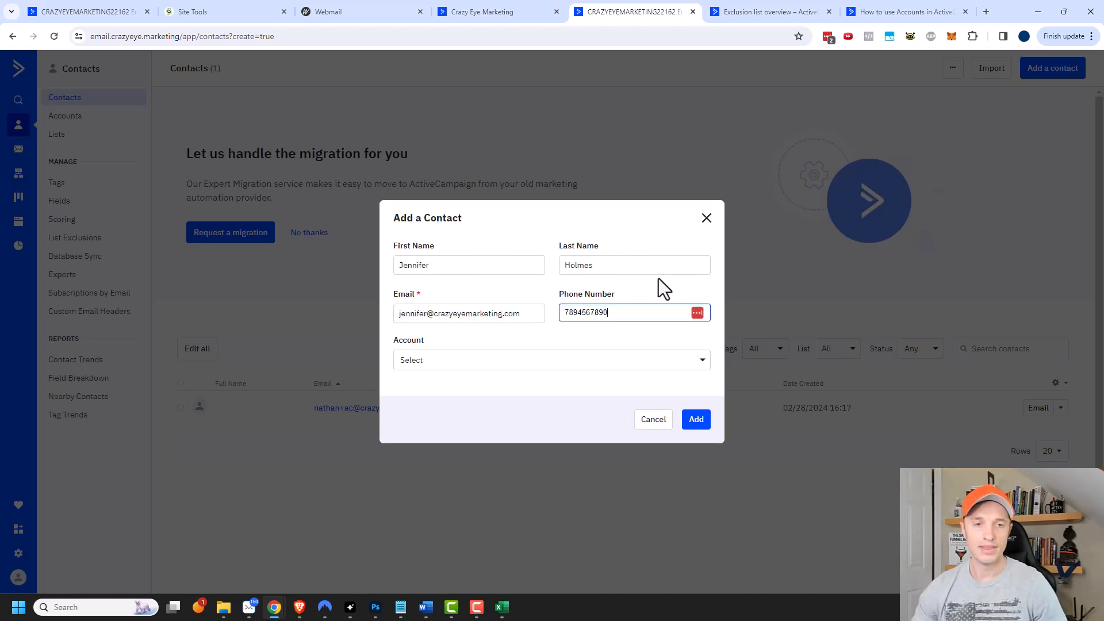
left_click(451, 361)
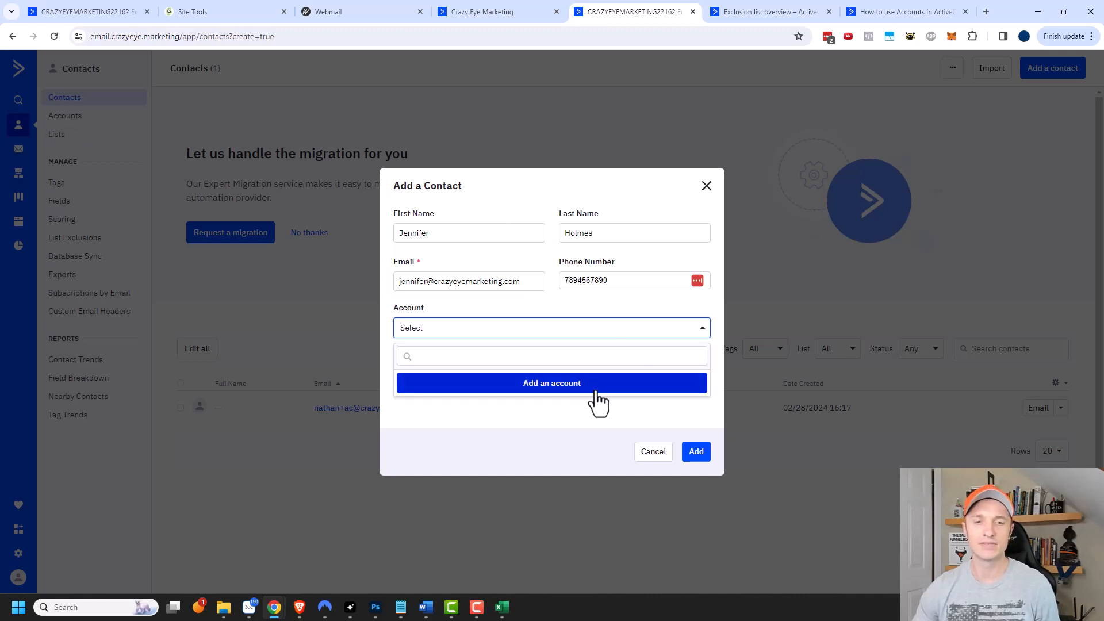
left_click(569, 387)
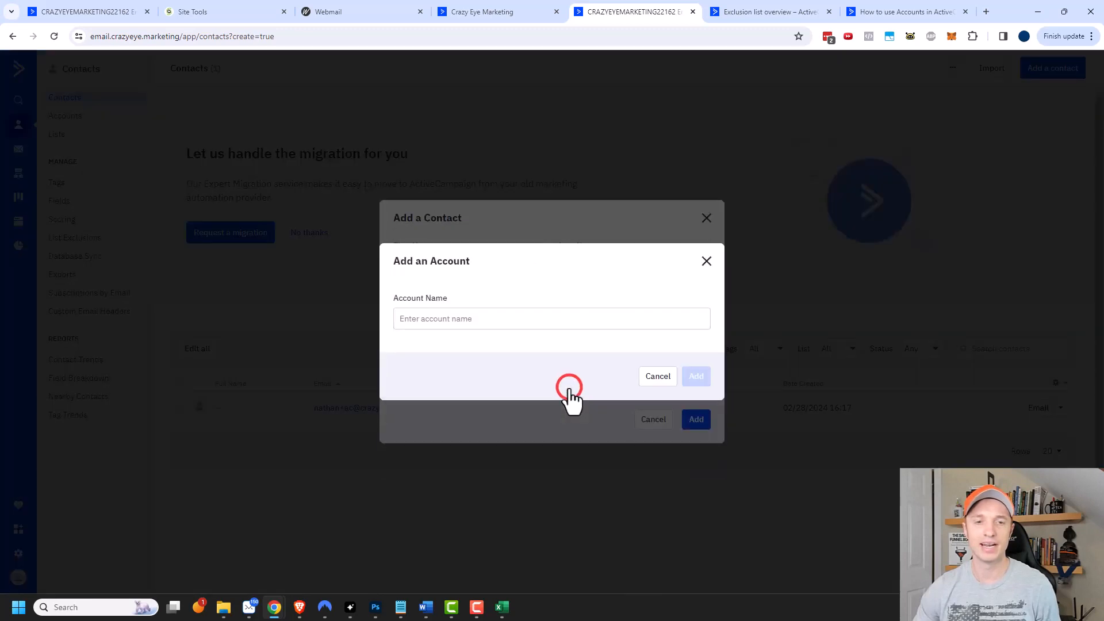
left_click(508, 319)
type("Crazy Eye Marketing")
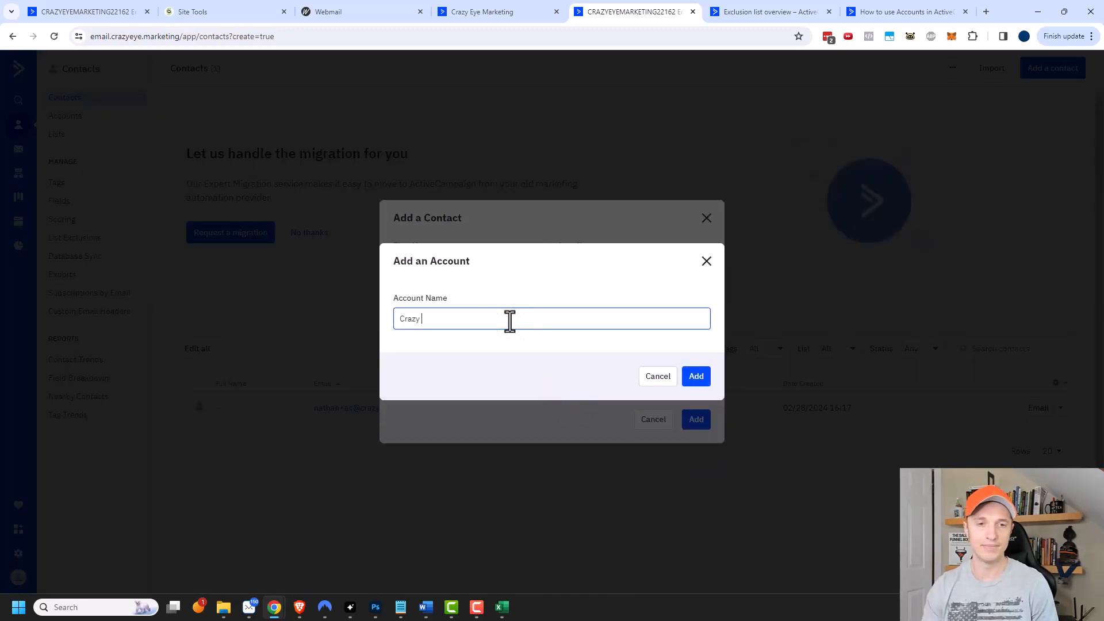
left_click(696, 377)
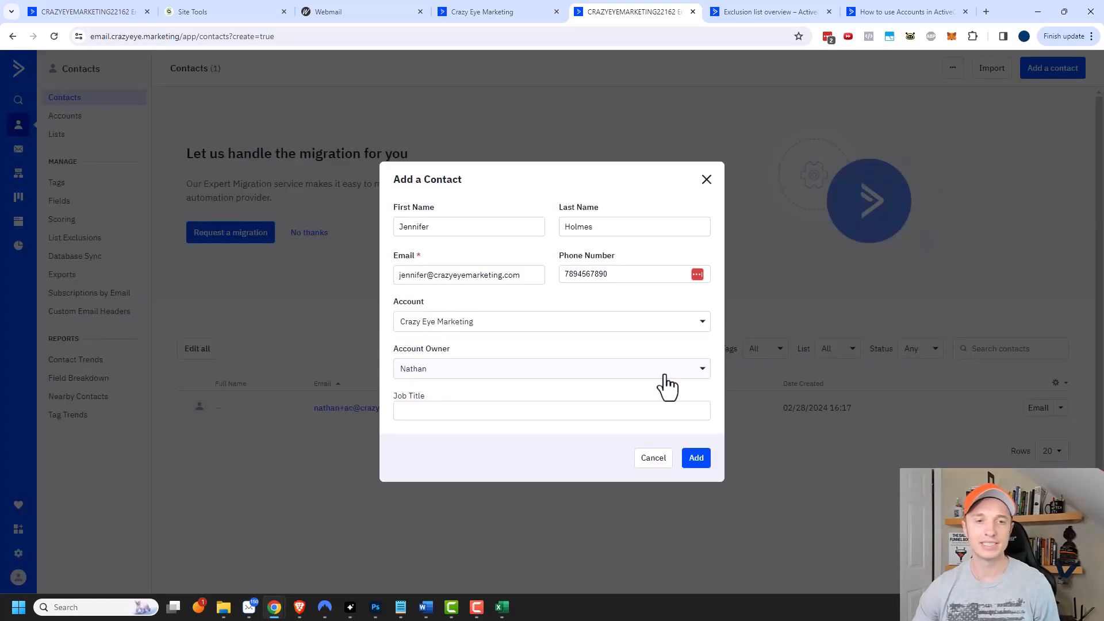
- Choose the account owner, set the job title to Marketer, and add the contact
left_click(493, 370)
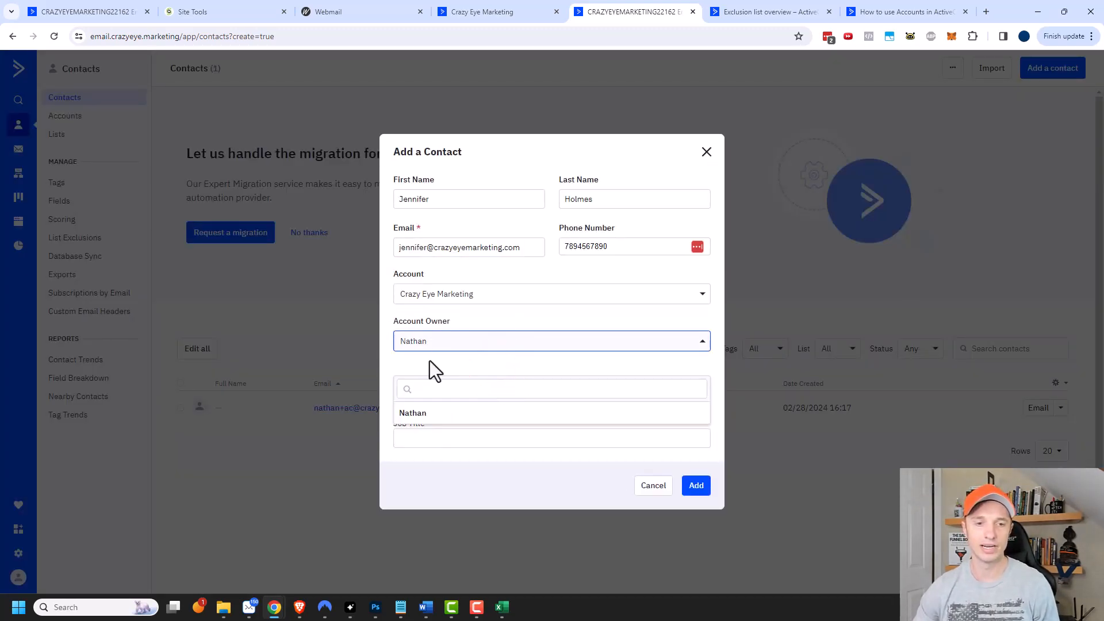
left_click(424, 415)
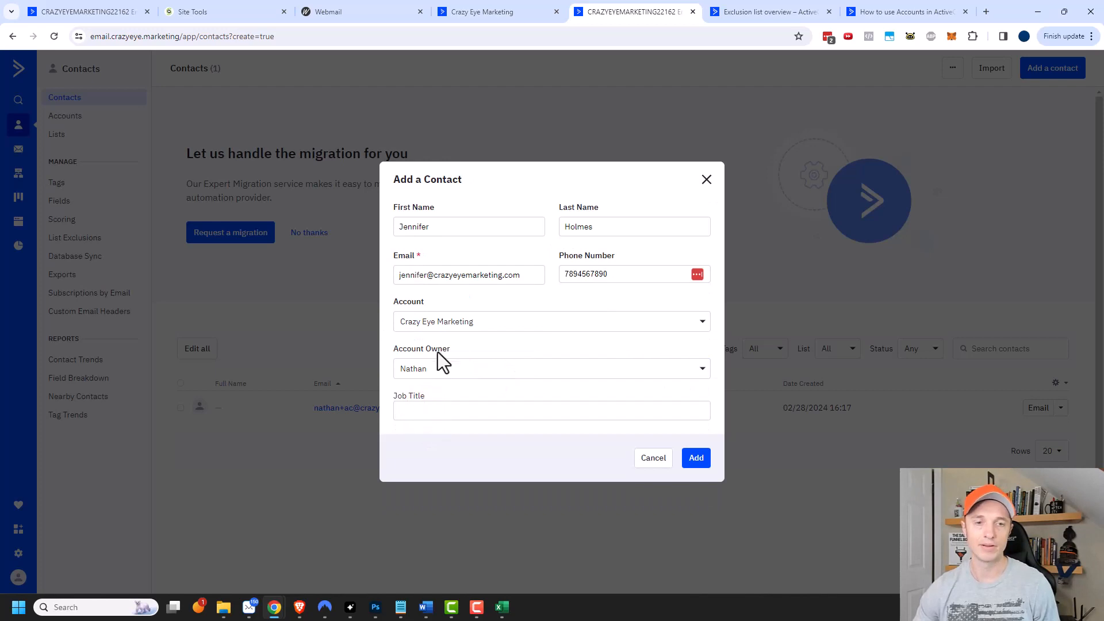
left_click(455, 413)
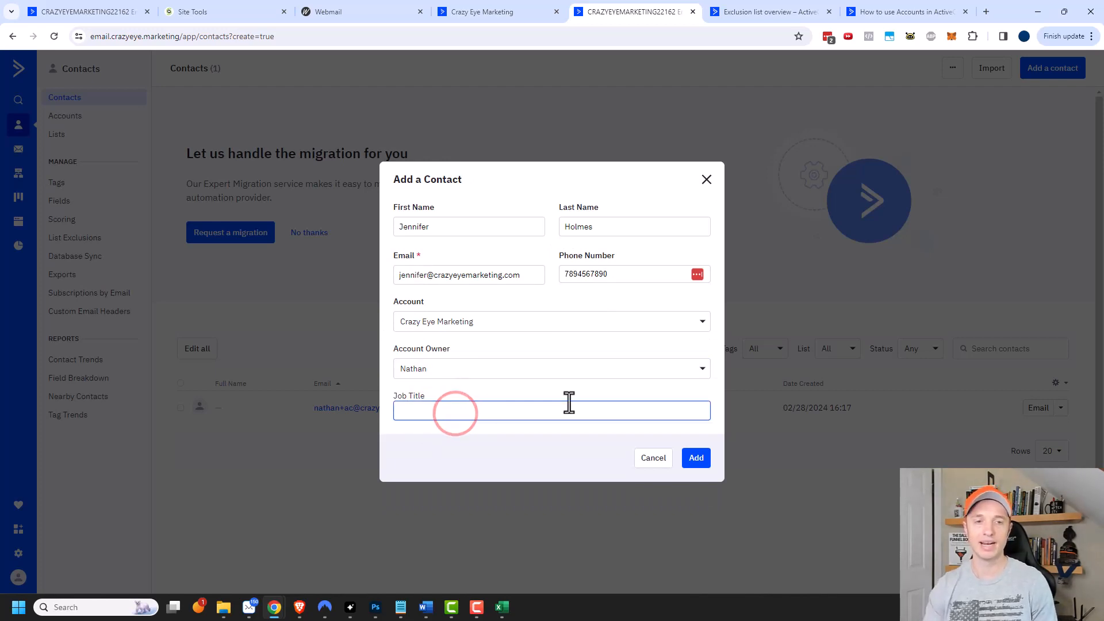
type("Marketer")
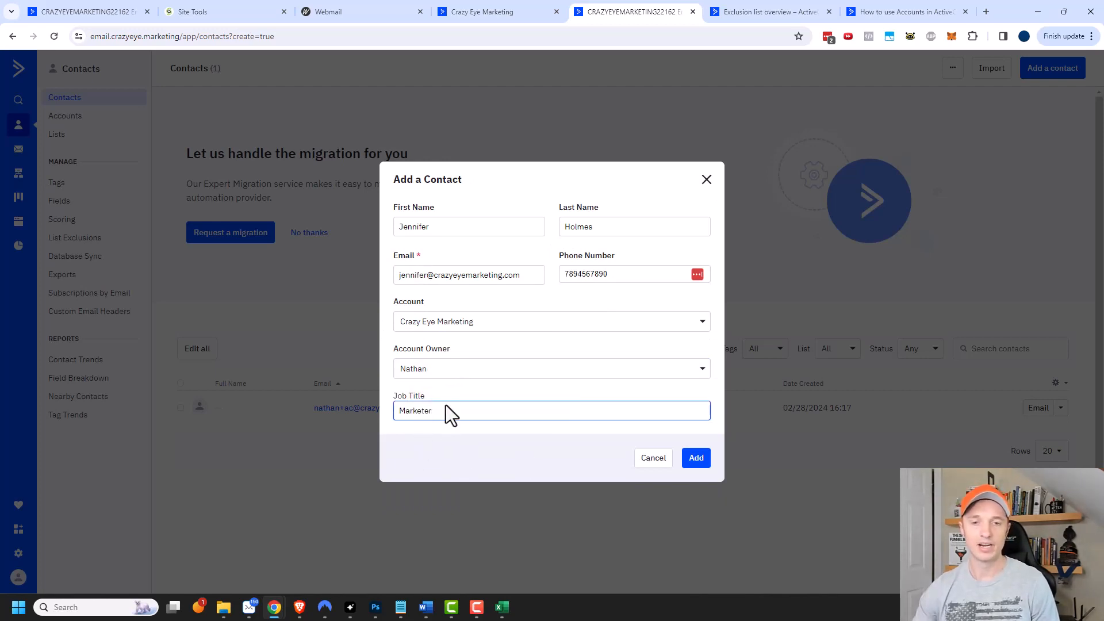
left_click(694, 459)
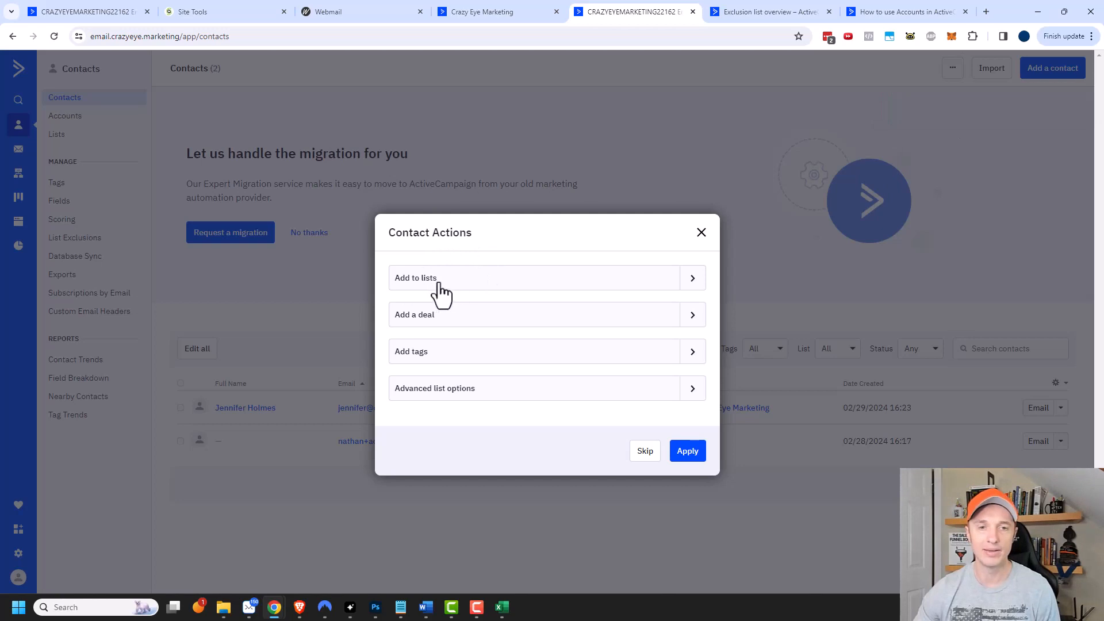
- Add the new contact to the Master Contact List and check the option for adding a deal
left_click(661, 284)
left_click(696, 285)
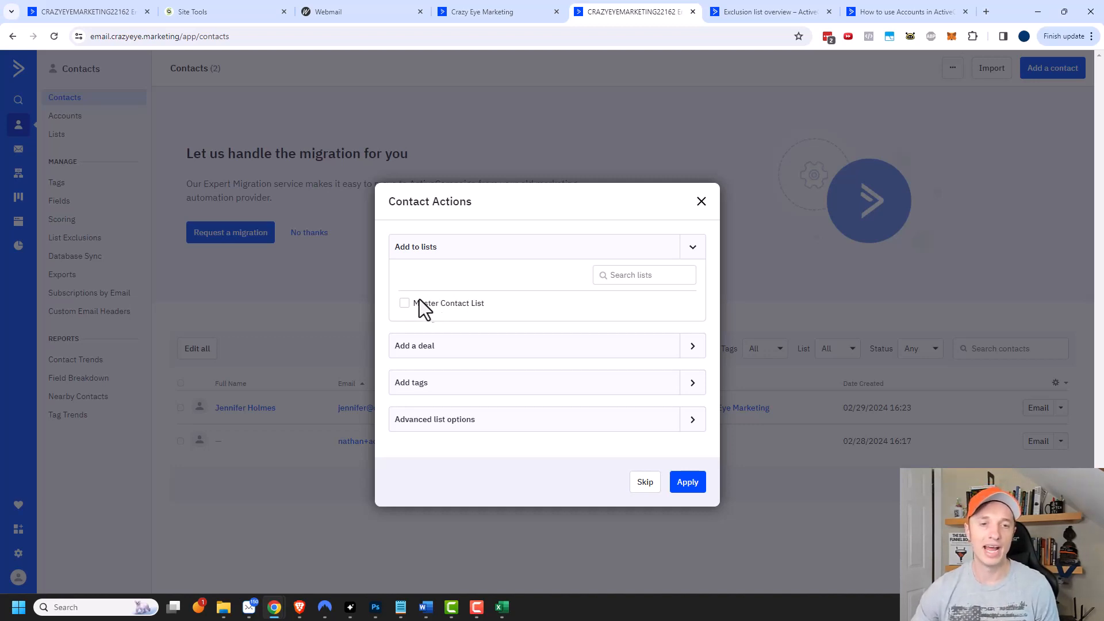
left_click(405, 303)
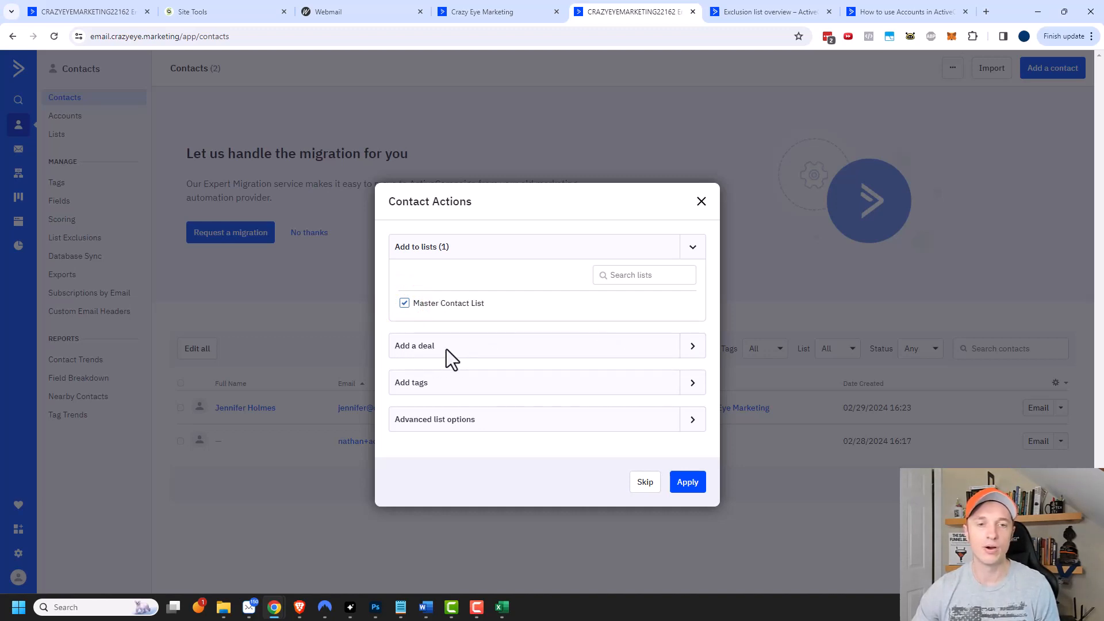
left_click(692, 345)
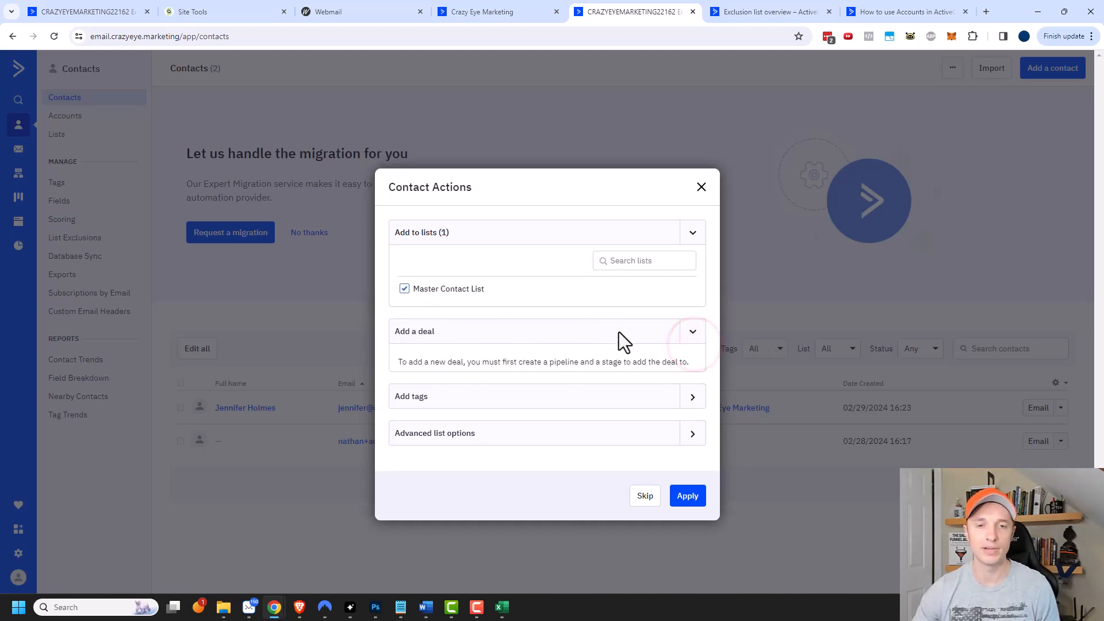
left_click(693, 333)
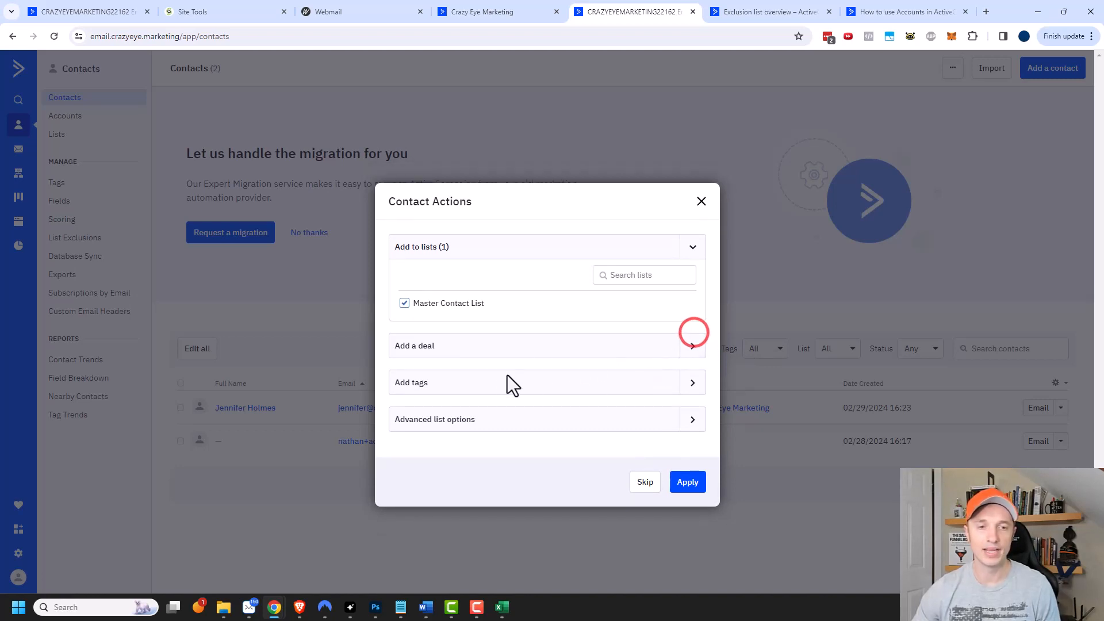
- Add the tag "Manual" to the new contact
left_click(692, 383)
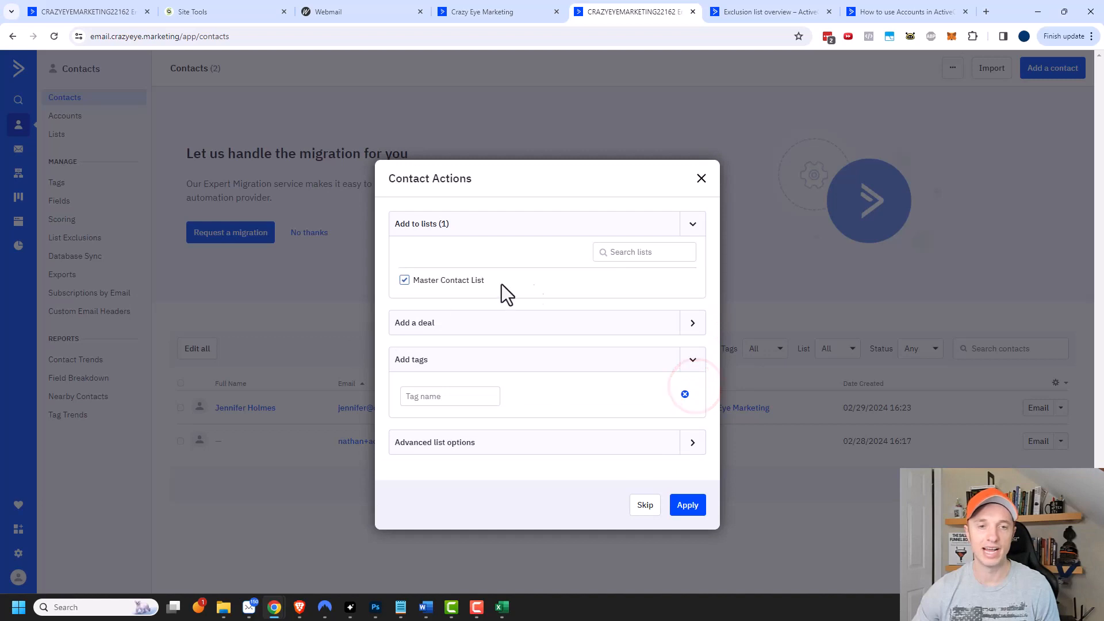
left_click(474, 394)
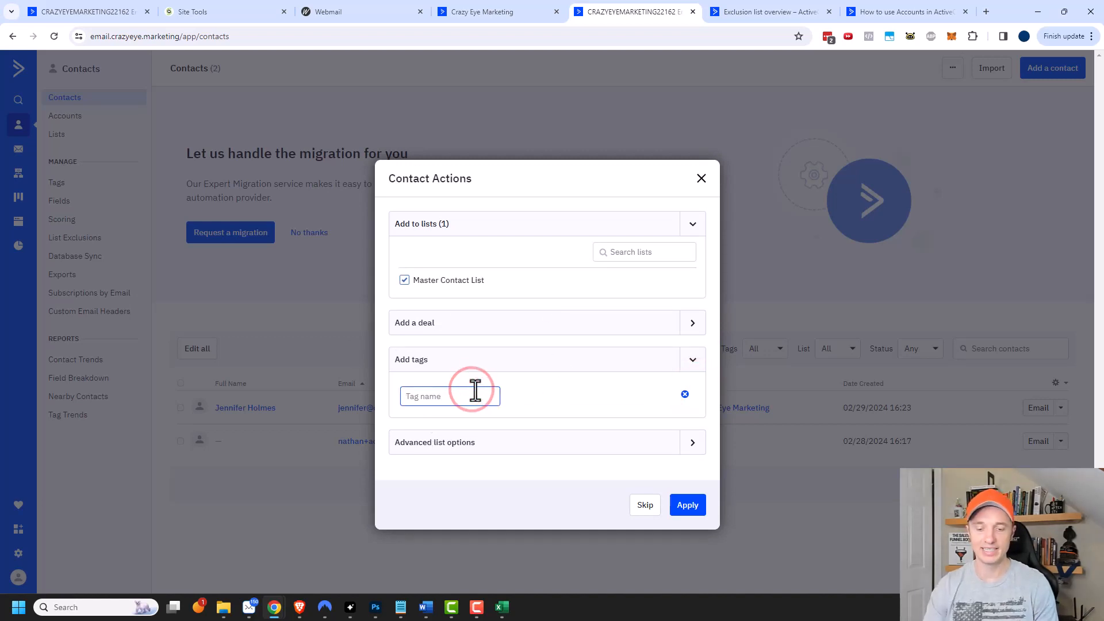
type("Manual")
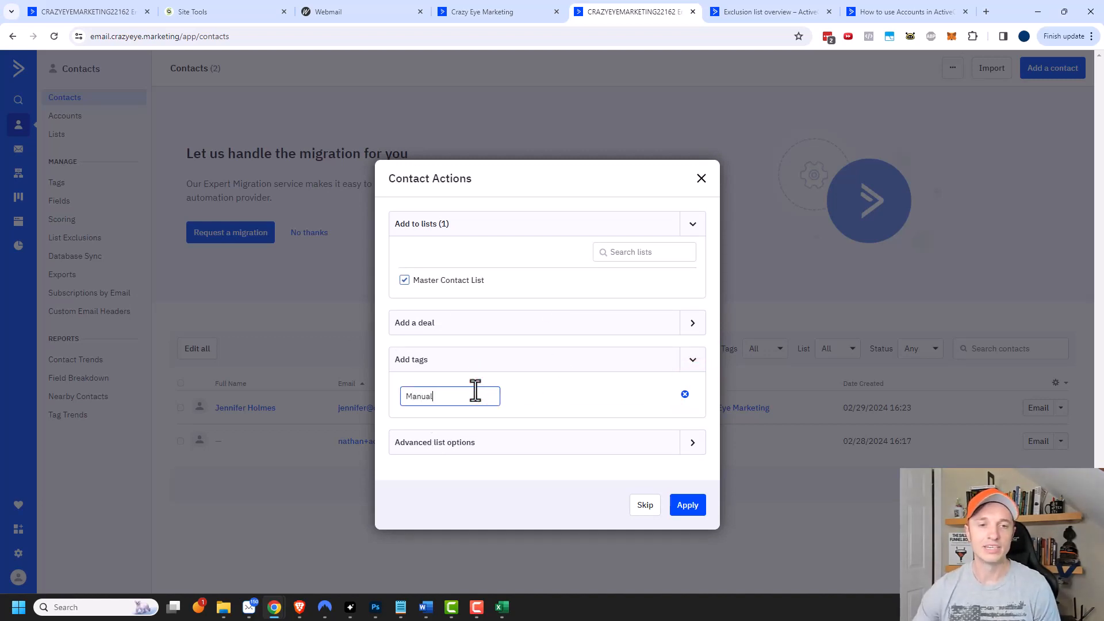
left_click(577, 391)
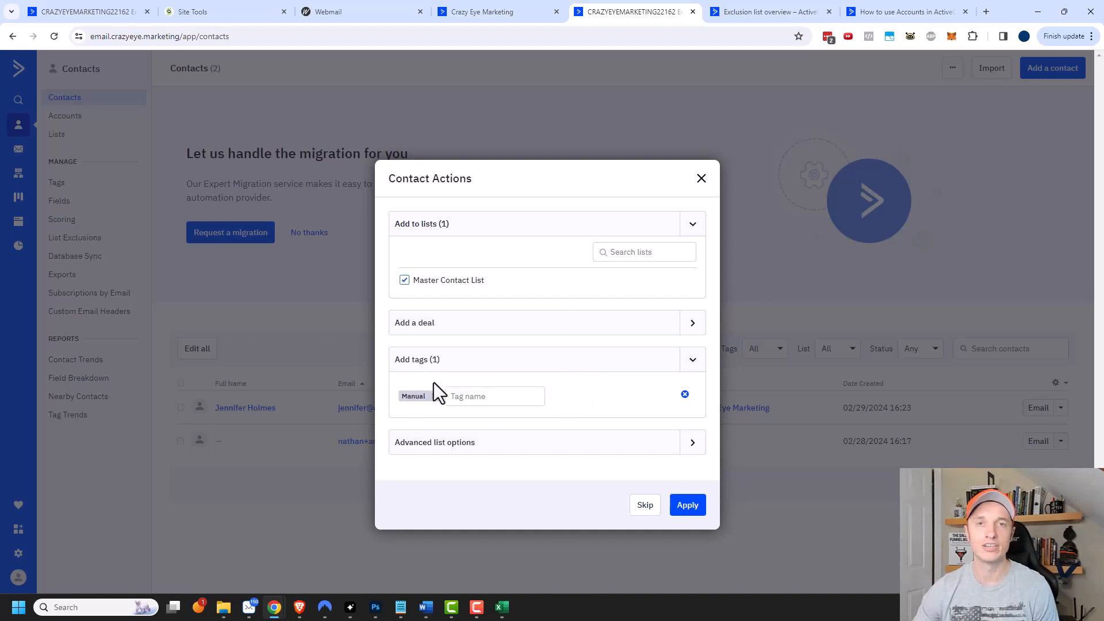
- Review the advanced list options, keep the status Active, and apply the contact actions
left_click(692, 444)
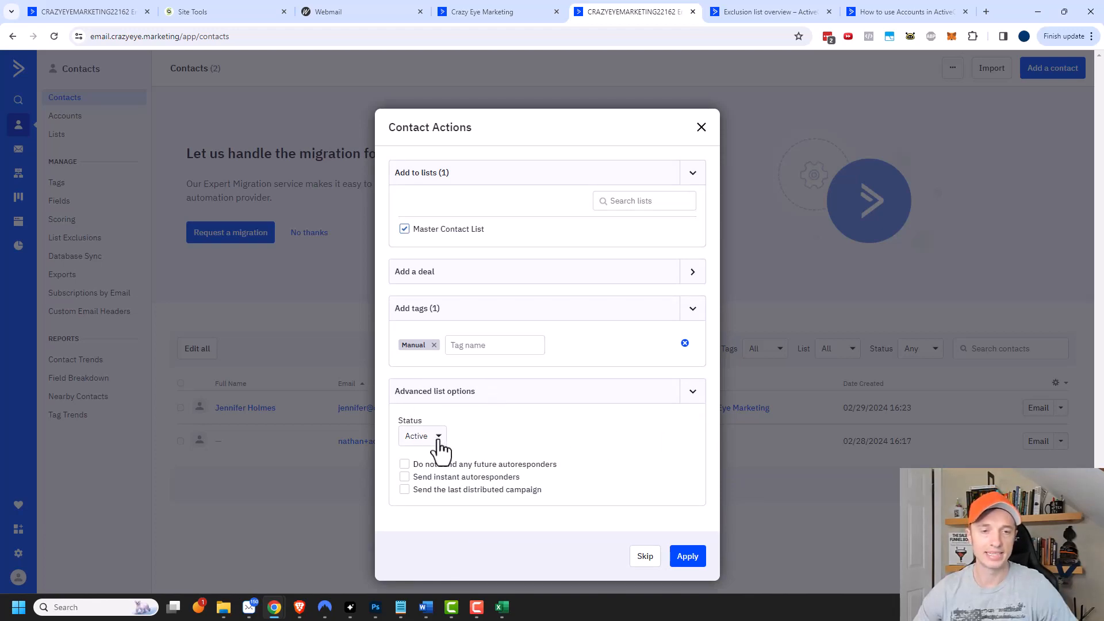
left_click(438, 441)
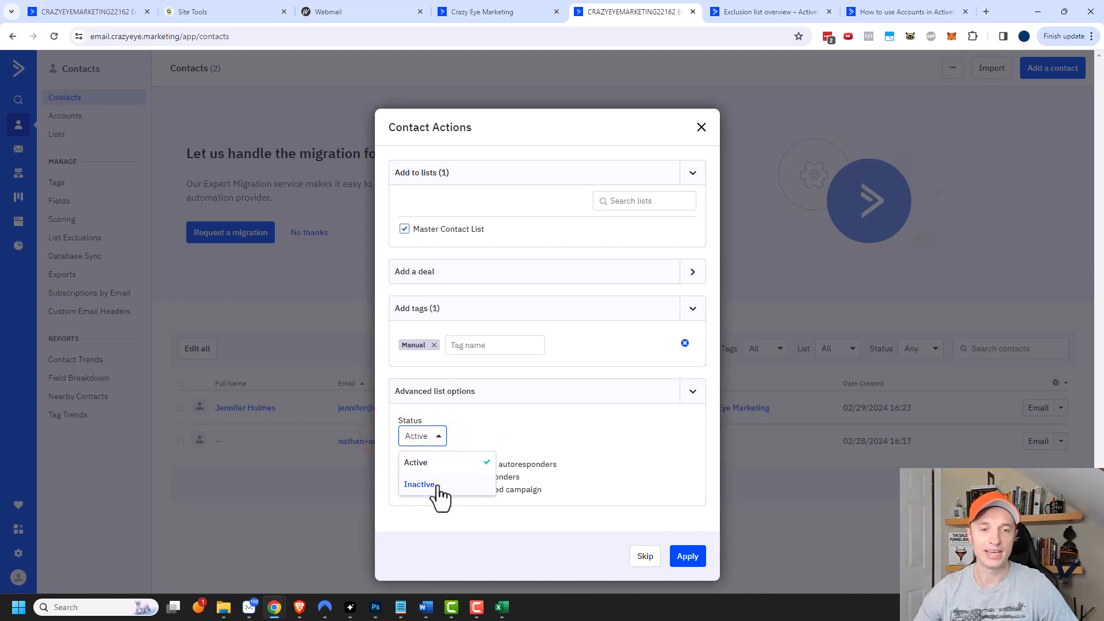
left_click(497, 426)
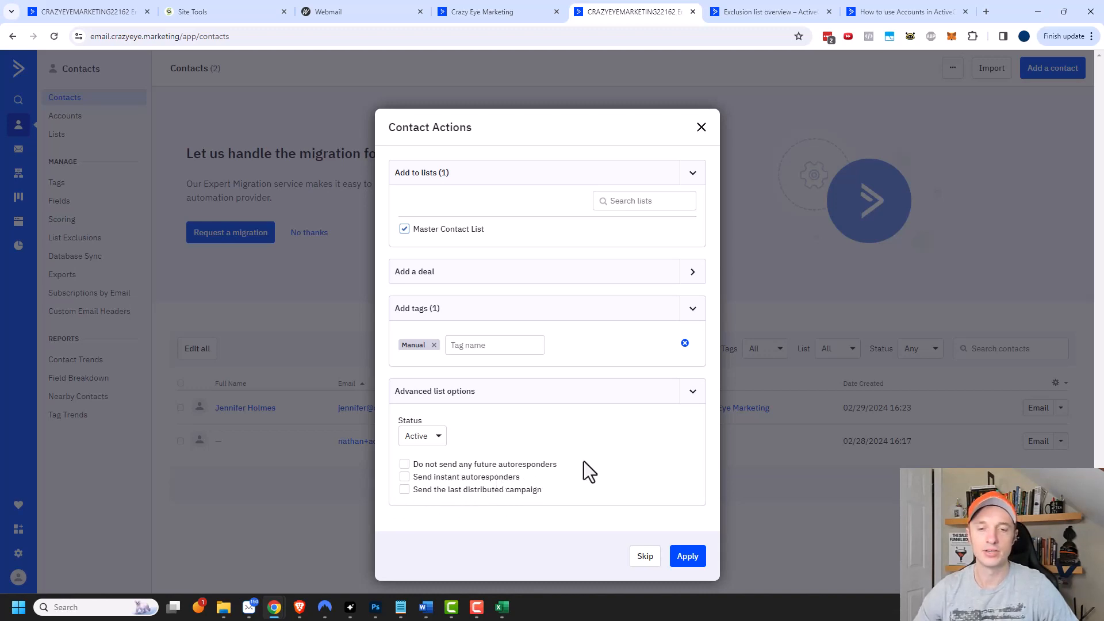
left_click(696, 562)
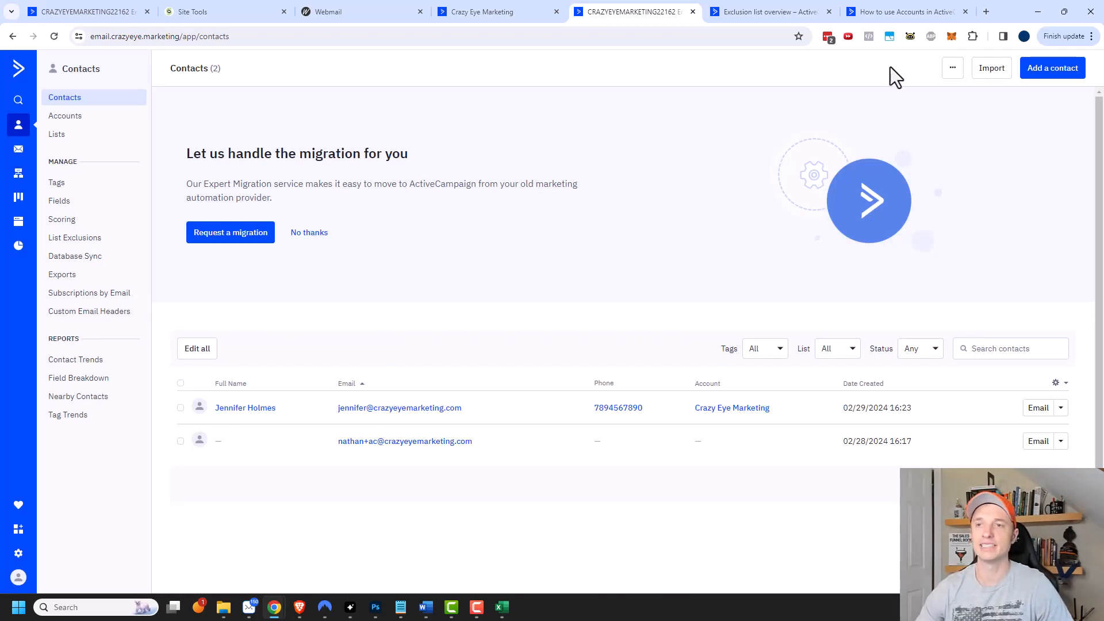
- Begin a contact import, check the ActiveCampaign Contacts spreadsheet in Excel, and import the contacts from a file
left_click(992, 75)
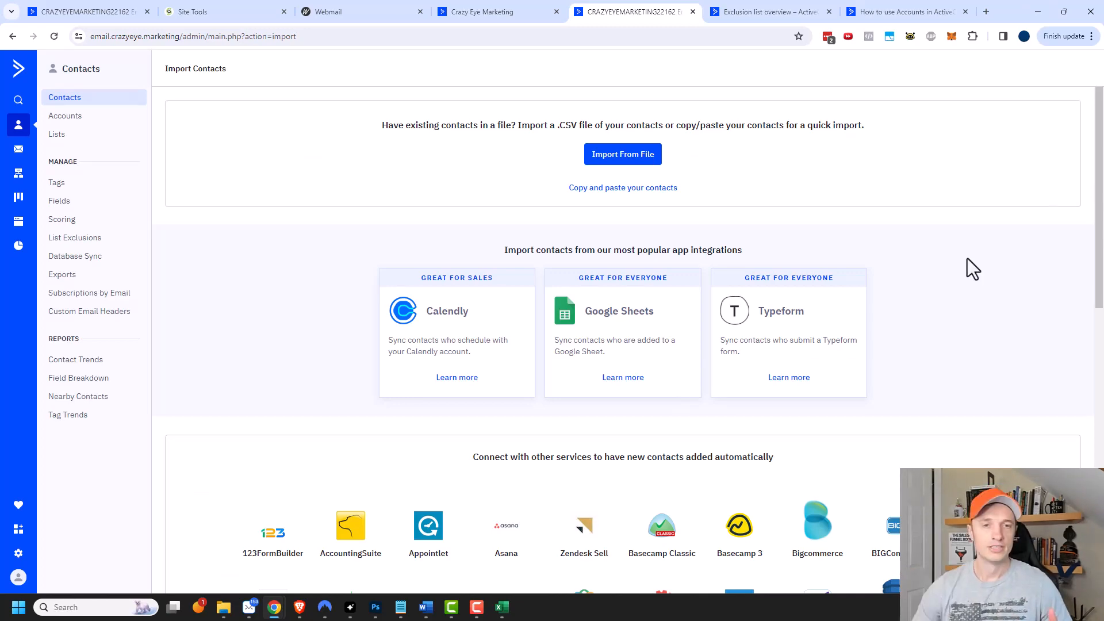
left_click(501, 606)
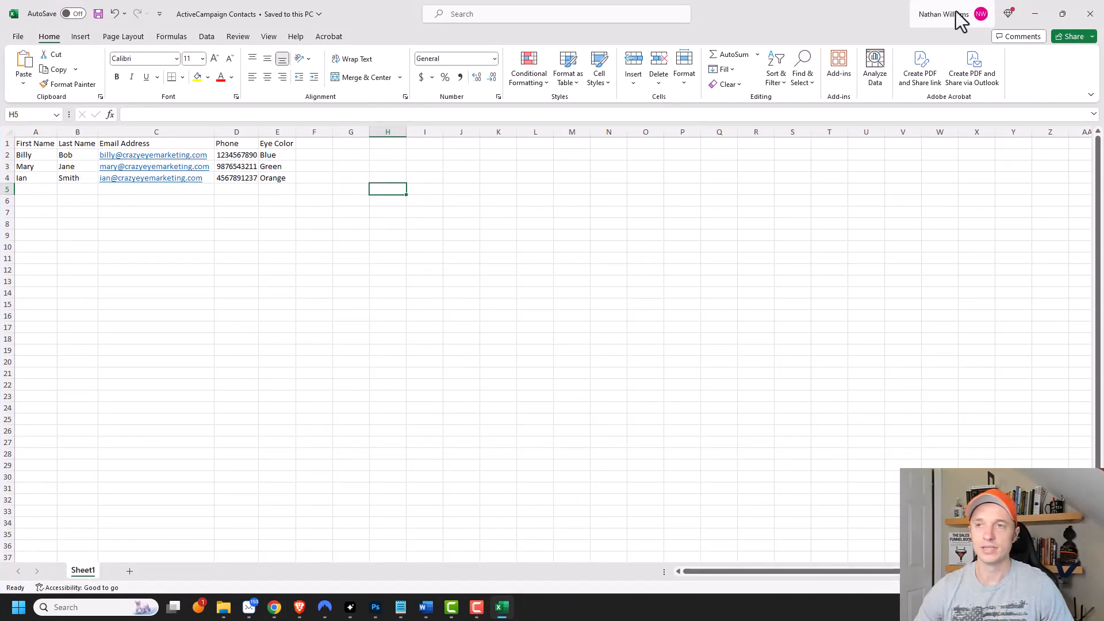
left_click(1036, 13)
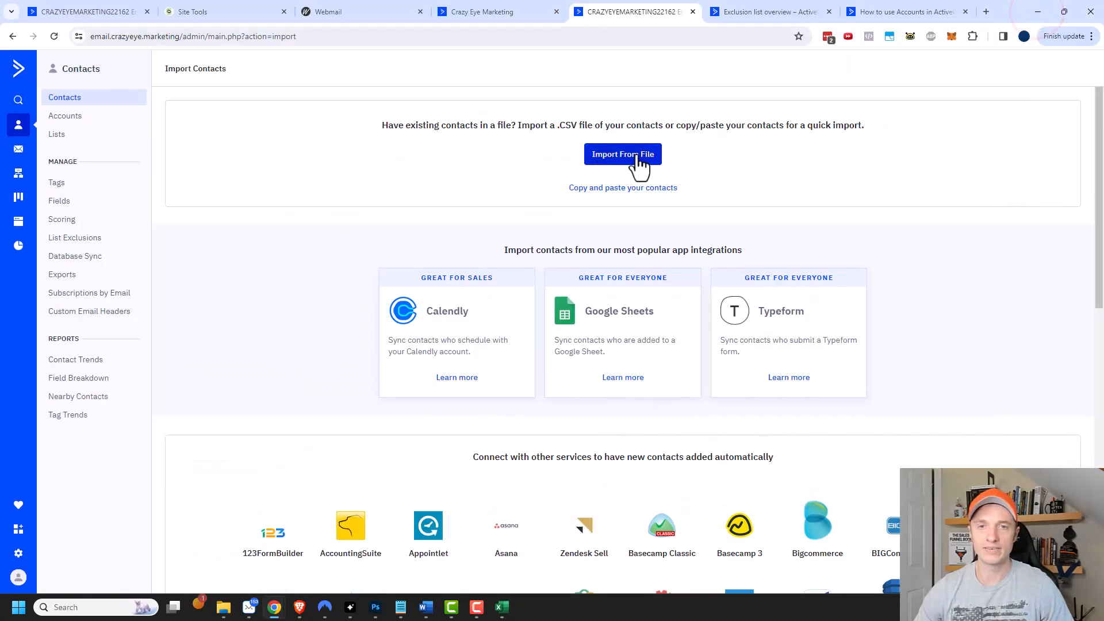
left_click(630, 167)
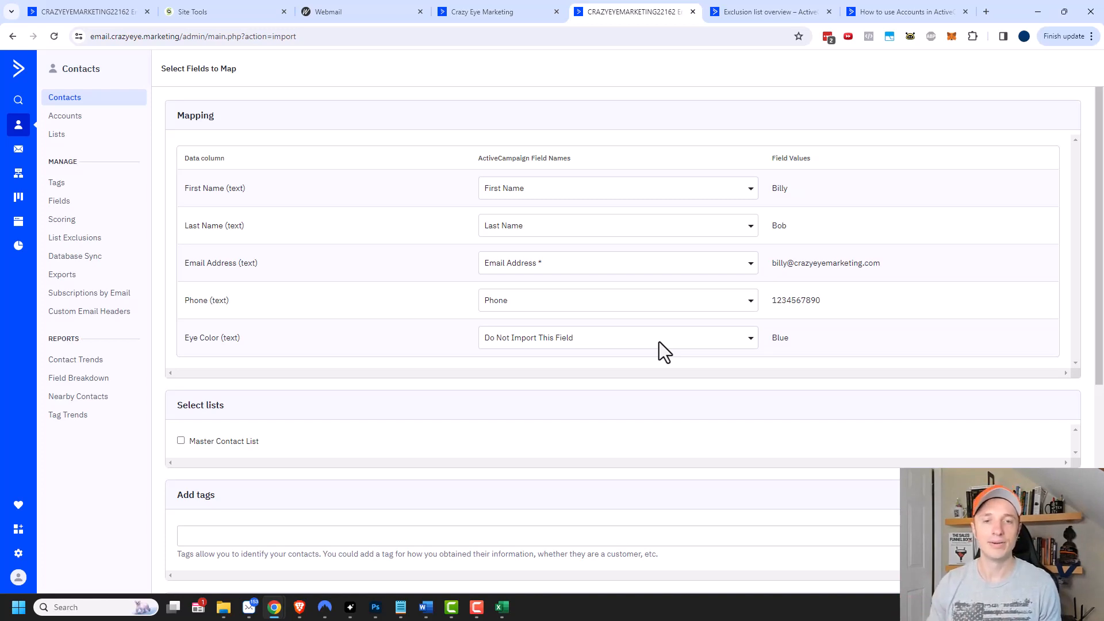
left_click(576, 344)
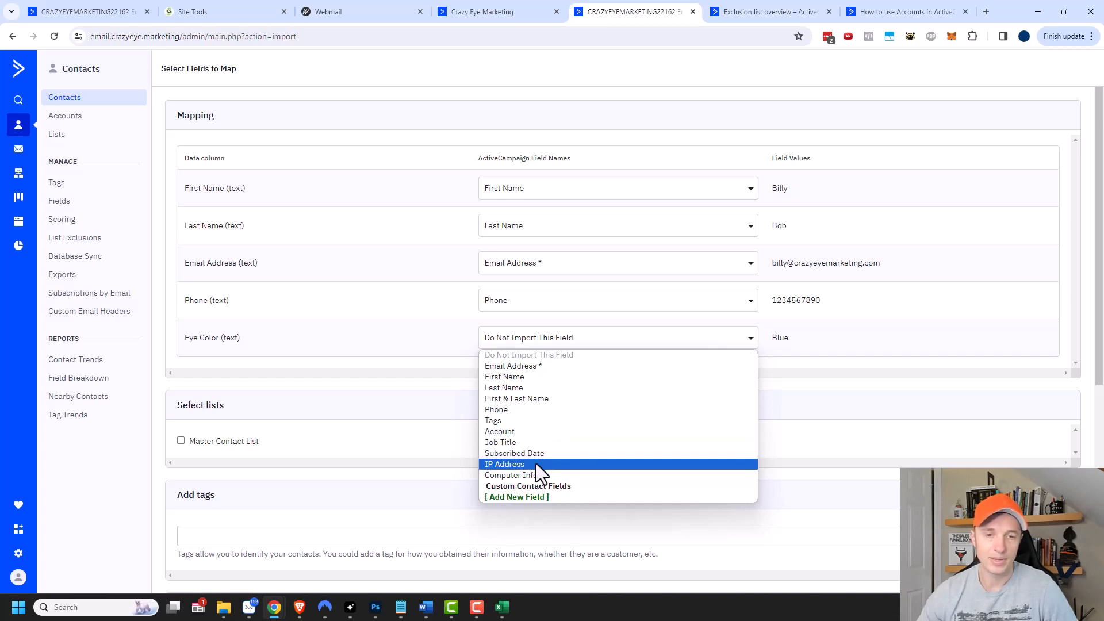
left_click(564, 495)
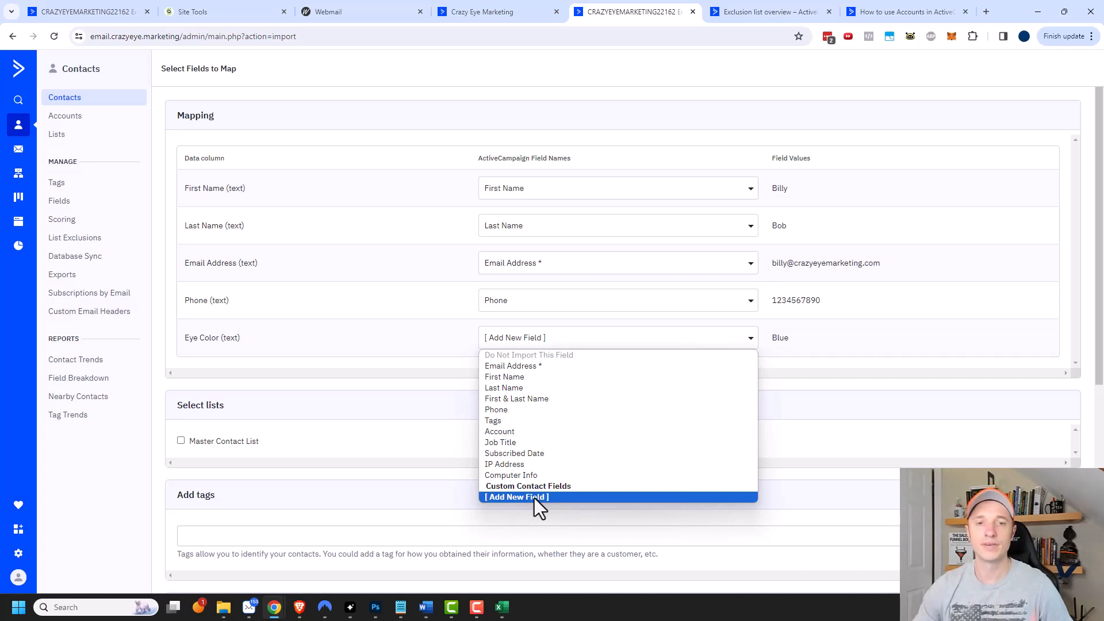
left_click(567, 355)
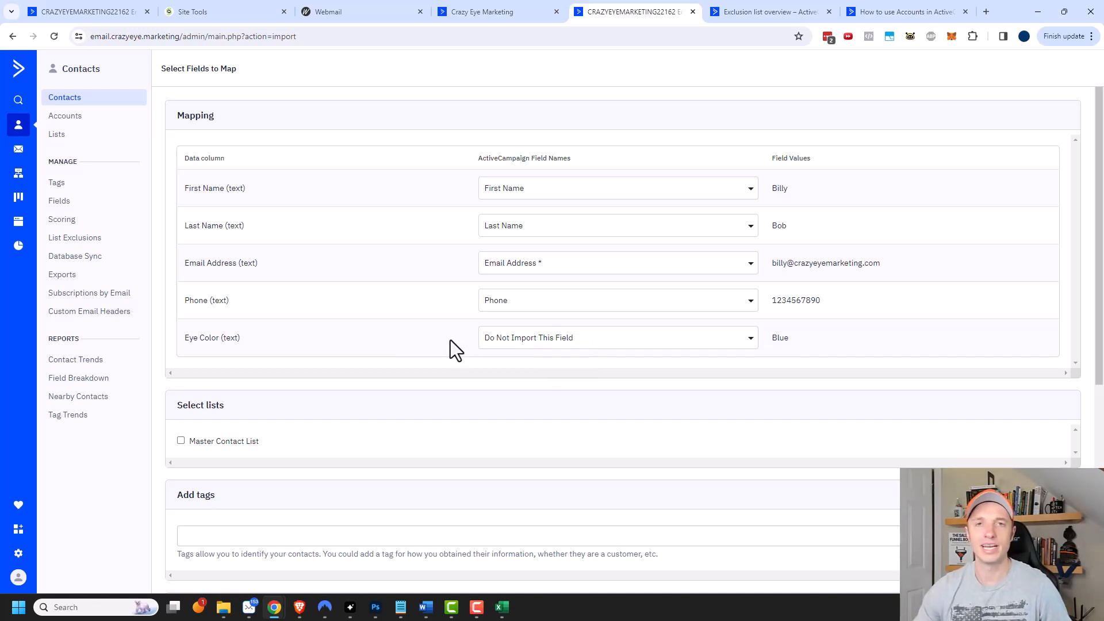
- Select the Master Contact List as the destination list for the imported contacts
scroll(452, 383, "down", 3)
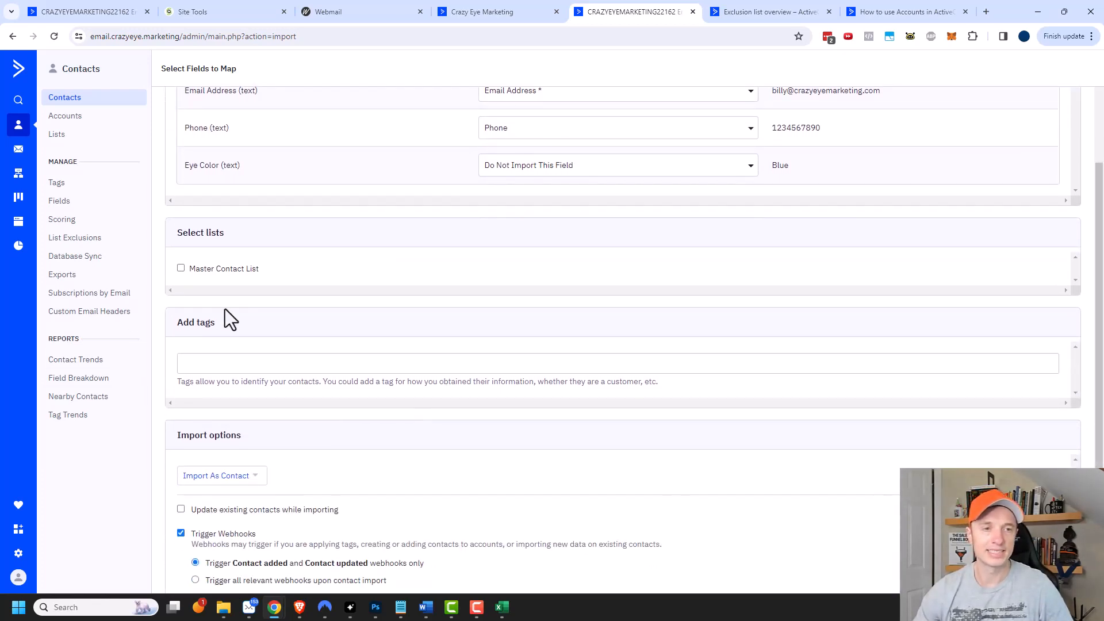
left_click(181, 270)
scroll(343, 274, "down", 2)
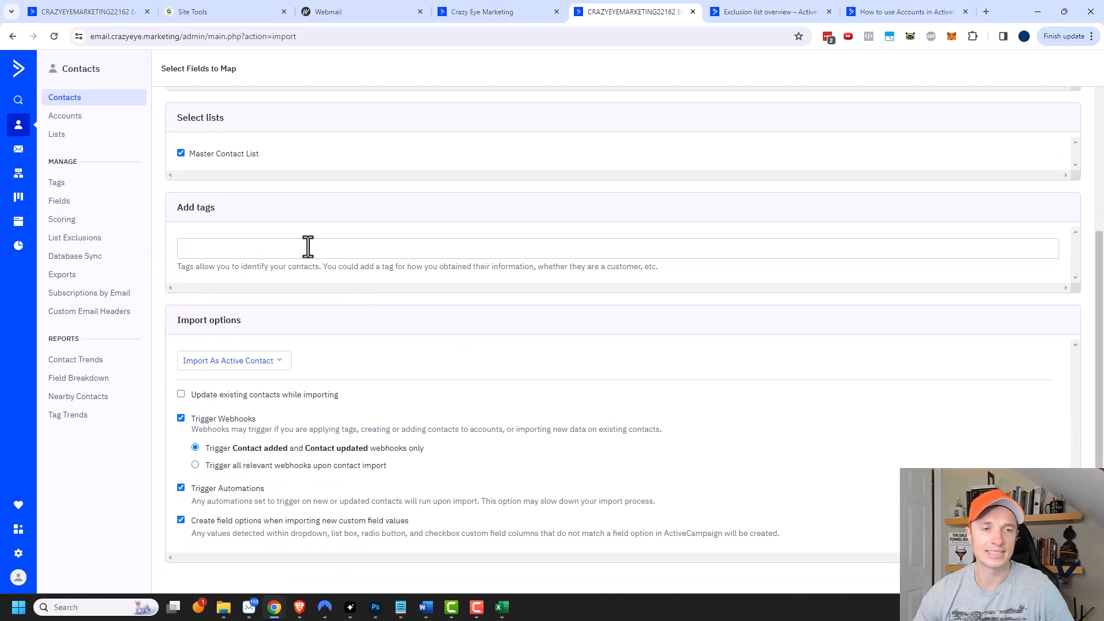
scroll(322, 293, "up", 4)
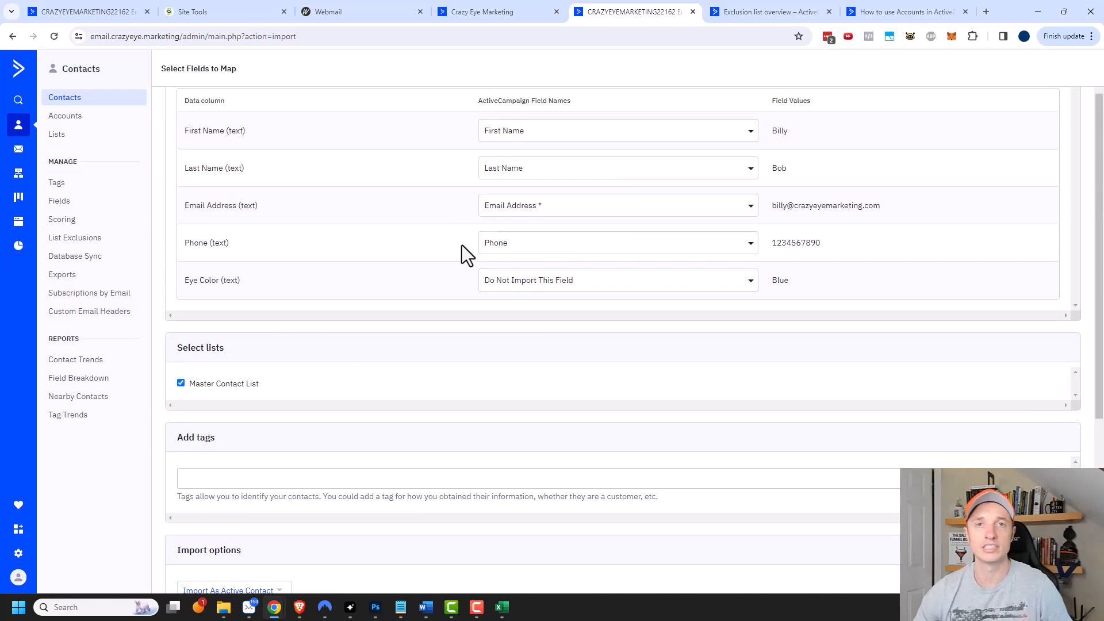
- Add the existing tag "Manual" to the contacts being imported
scroll(461, 245, "down", 2)
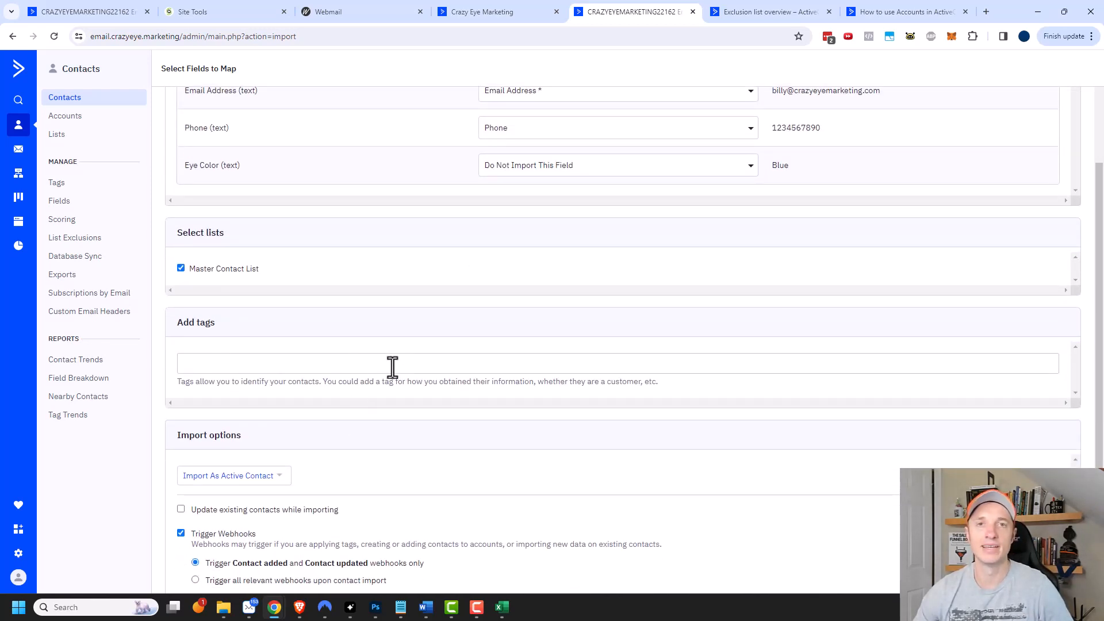
left_click(372, 358)
left_click(419, 330)
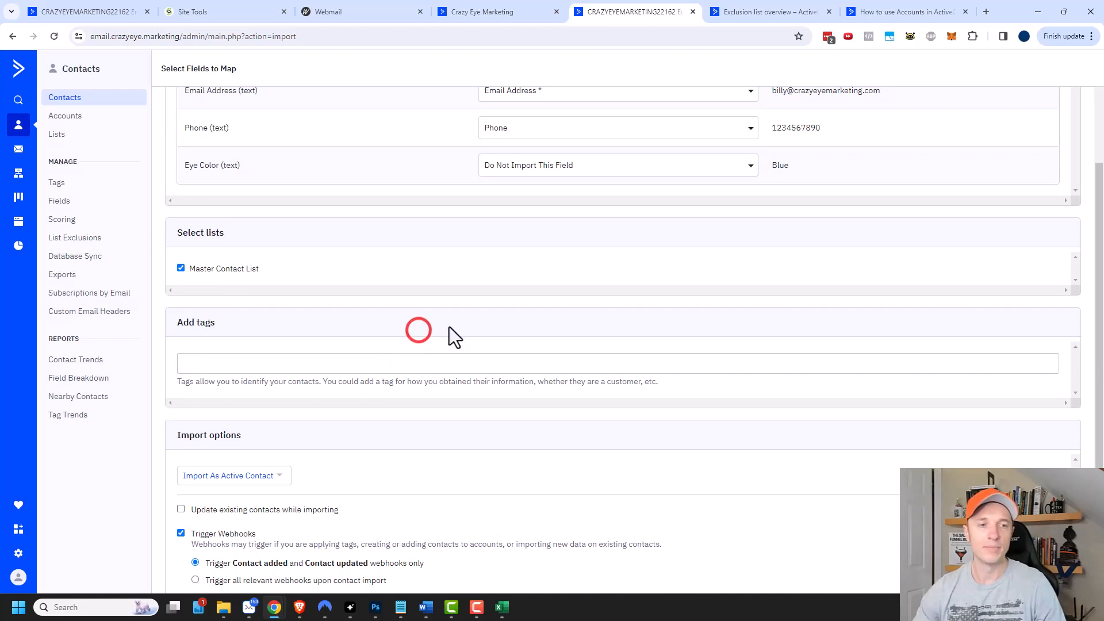
left_click(354, 362)
type("Man")
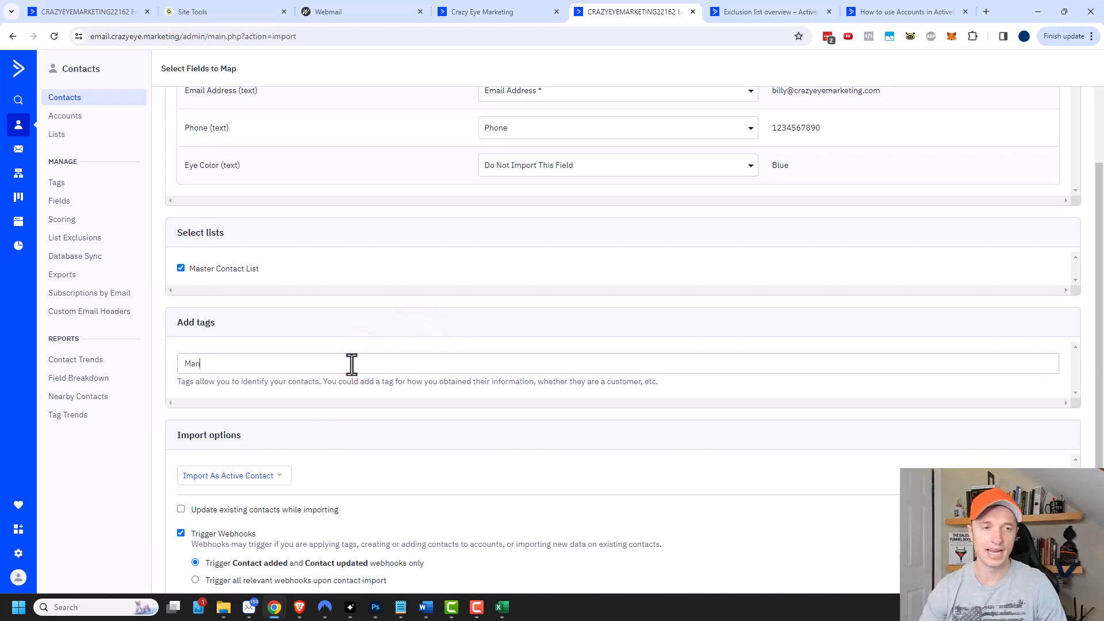
left_click(366, 380)
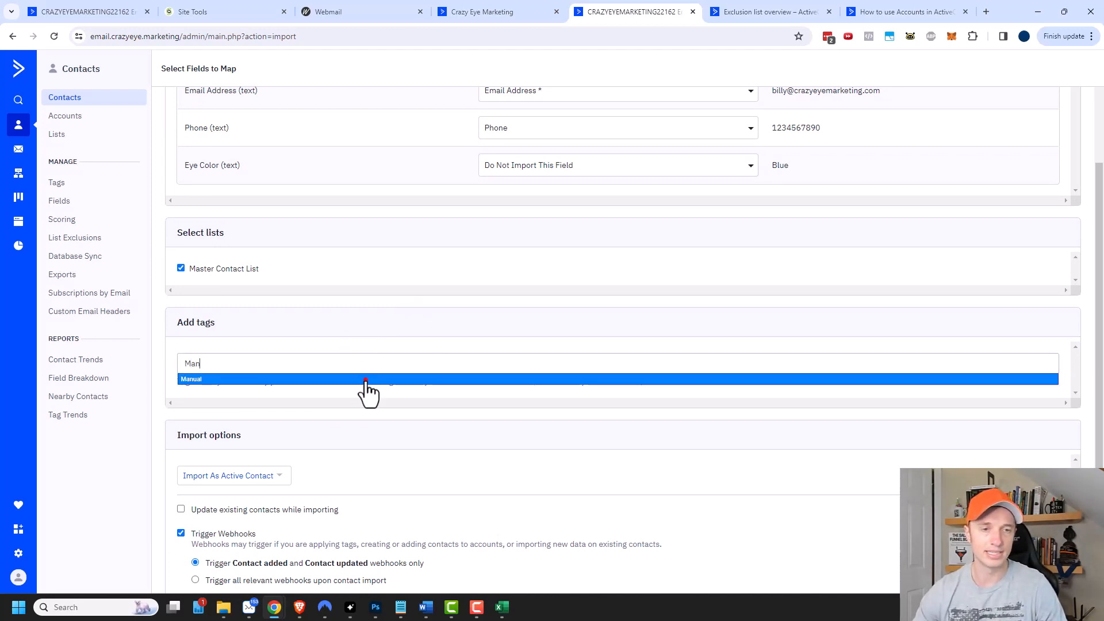
- Review the contact status choices in the import options and select Import As Active Contact
scroll(295, 370, "down", 2)
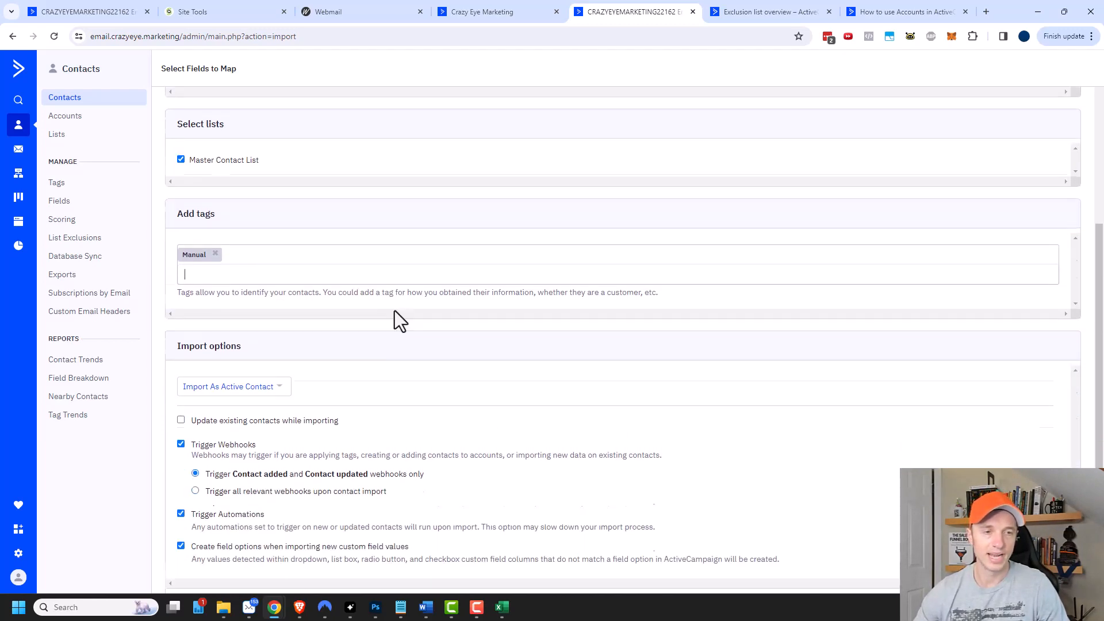
scroll(414, 322, "down", 1)
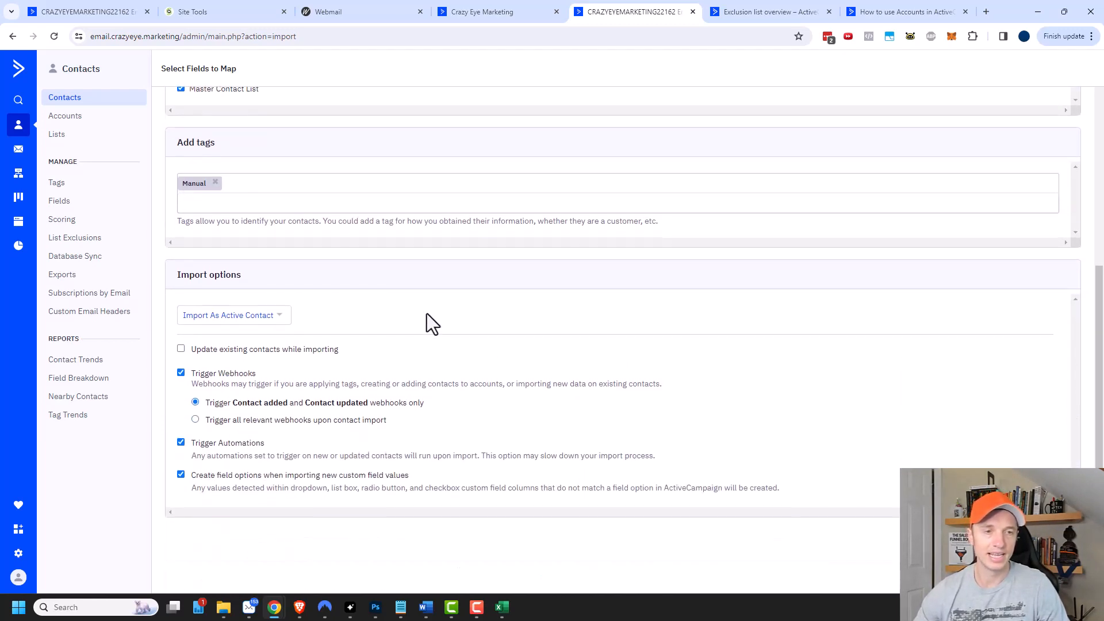
left_click(274, 320)
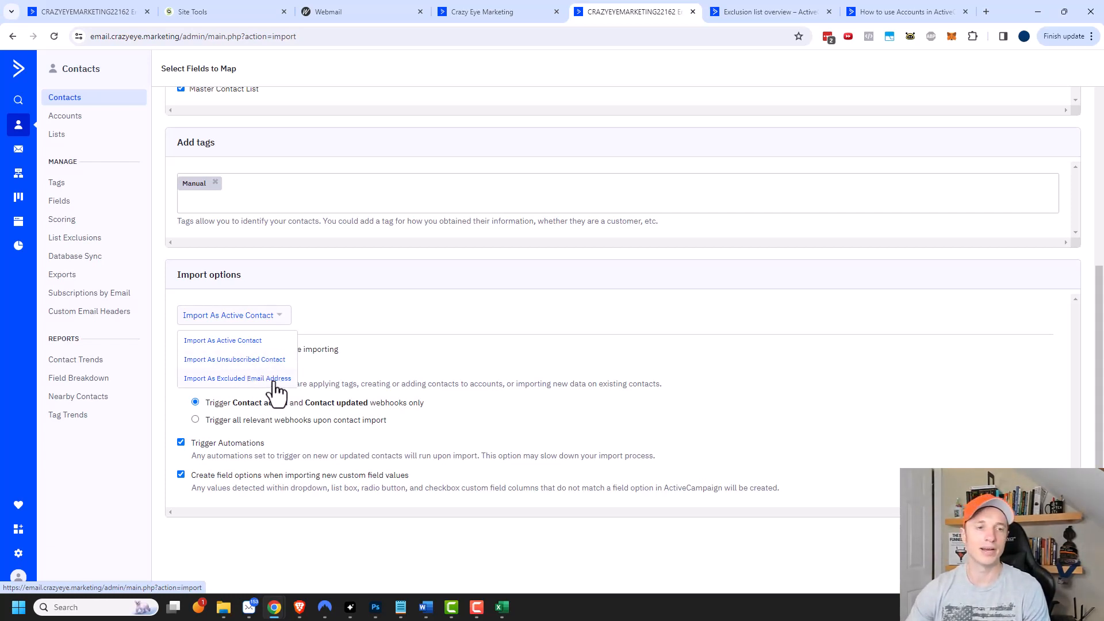
left_click(246, 340)
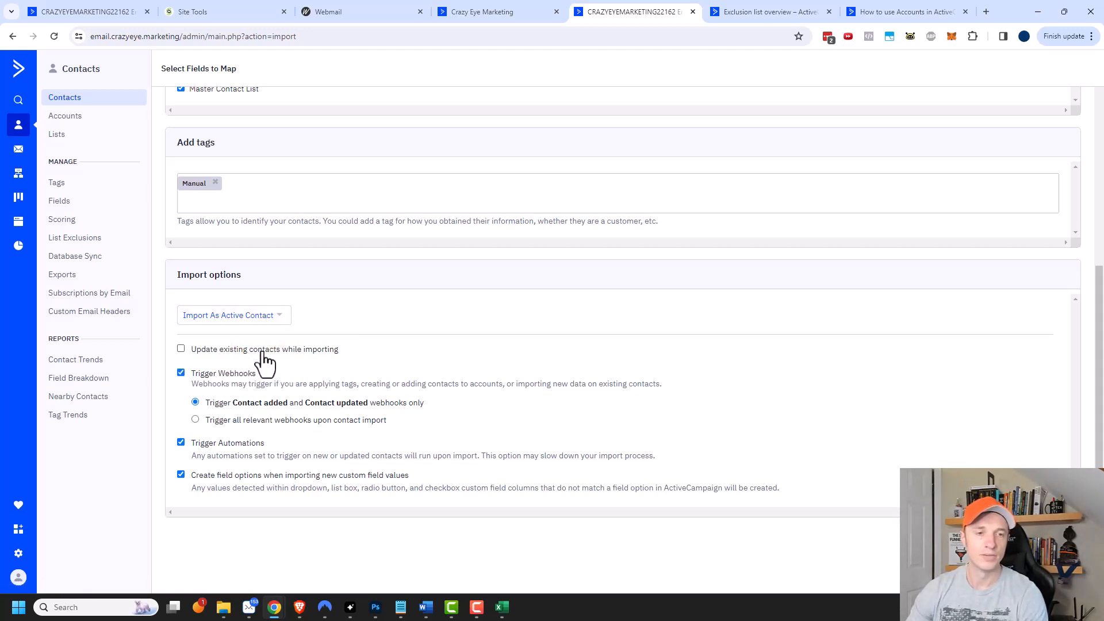
- Enable updating existing contacts while importing, and turn off triggering webhooks and automations
scroll(264, 362, "up", 6)
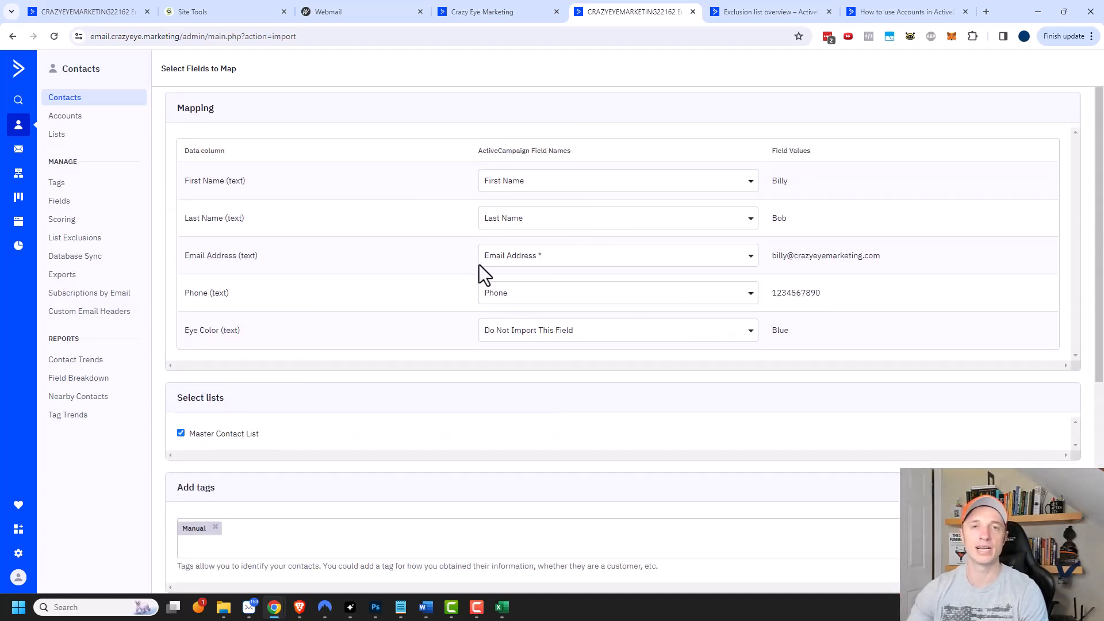
scroll(458, 270, "down", 6)
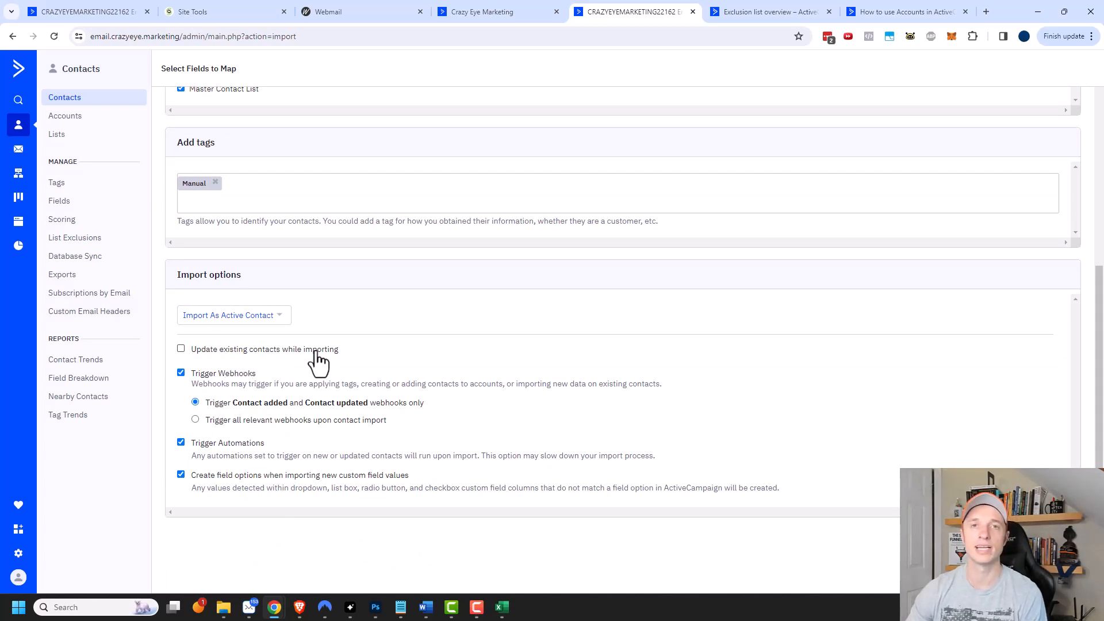
scroll(317, 352, "up", 5)
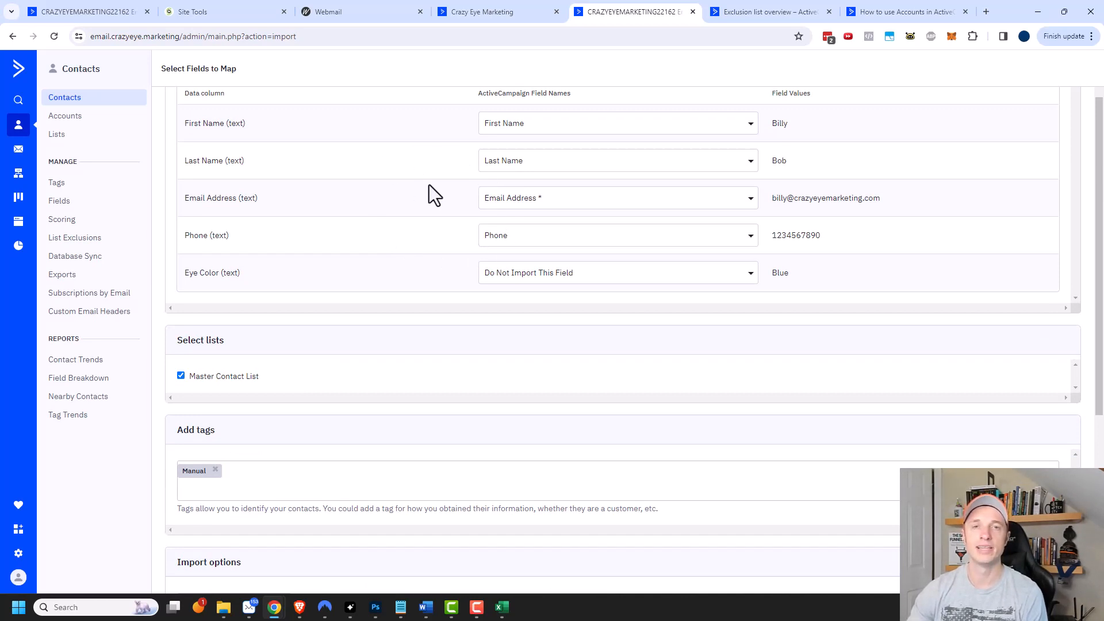
scroll(427, 190, "down", 5)
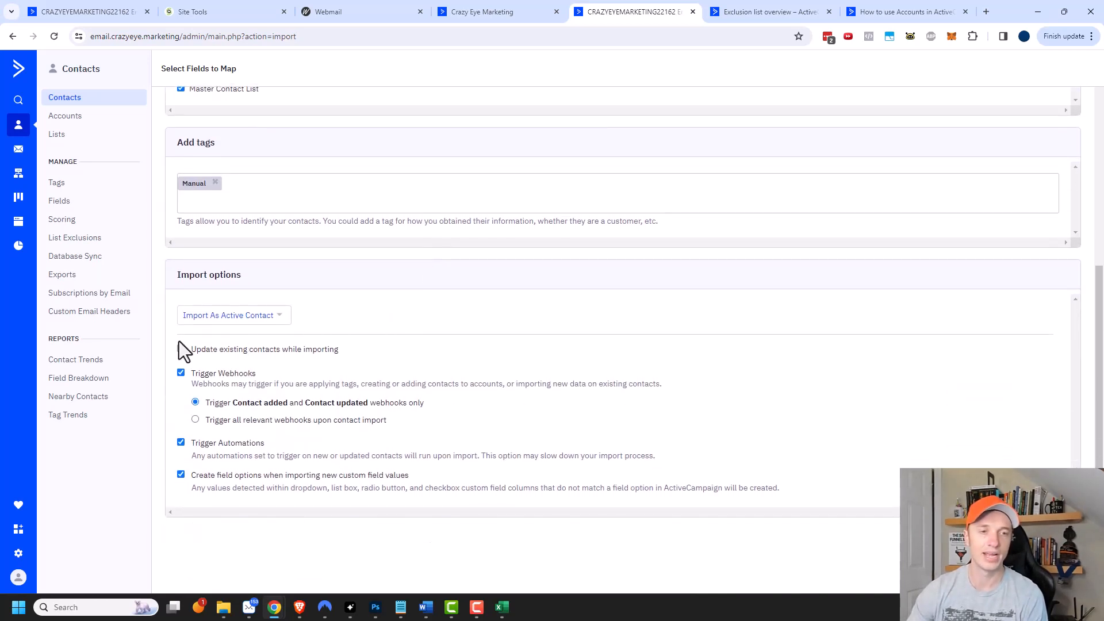
left_click(180, 348)
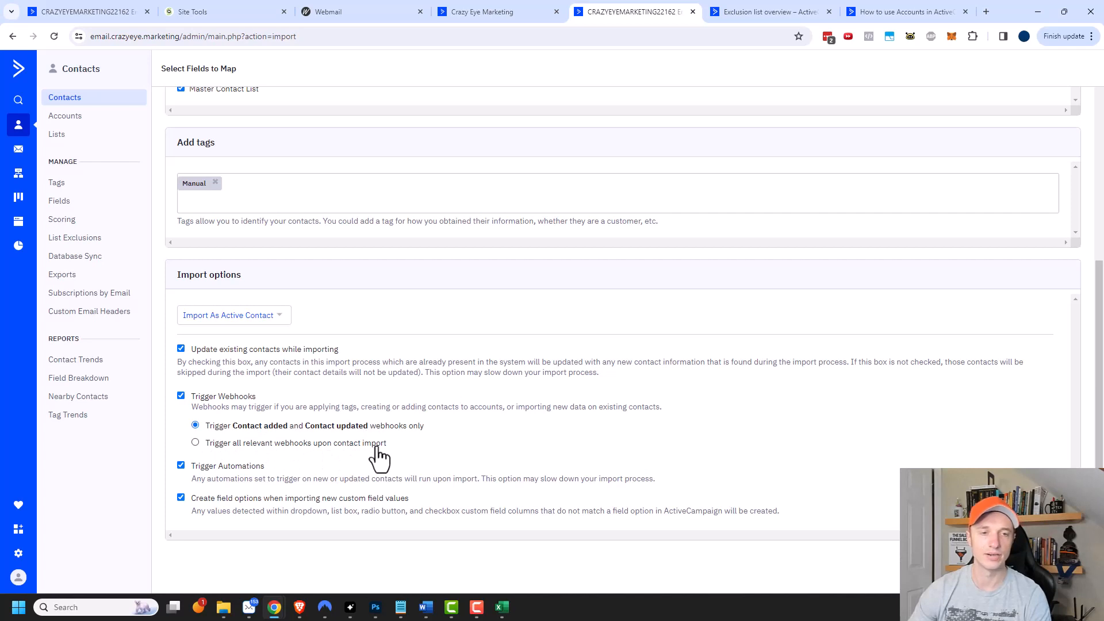
left_click(181, 396)
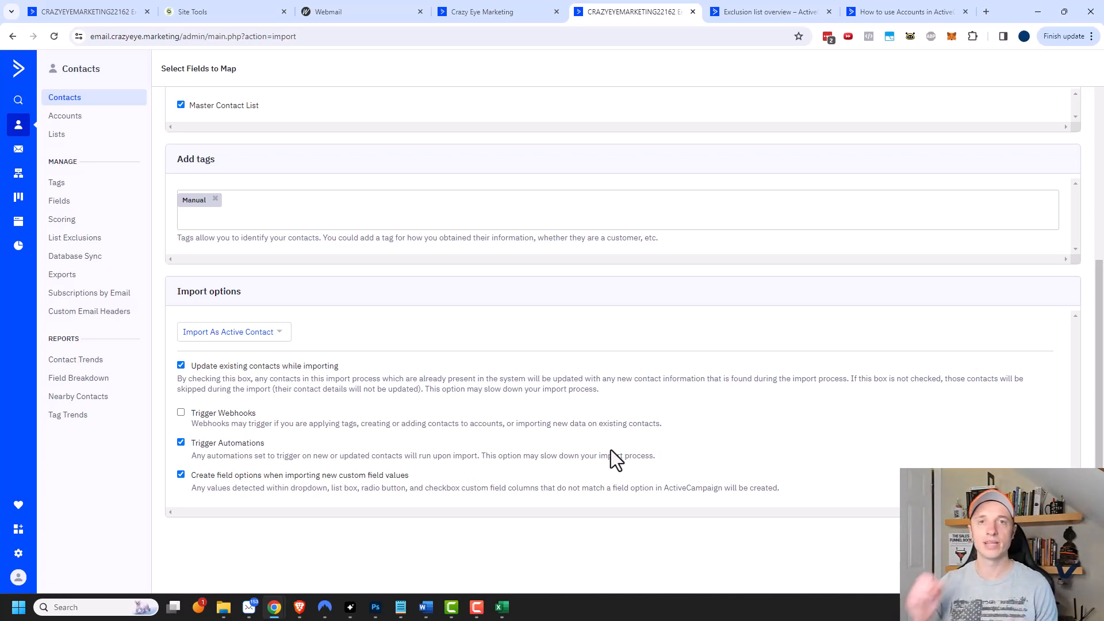
left_click(181, 444)
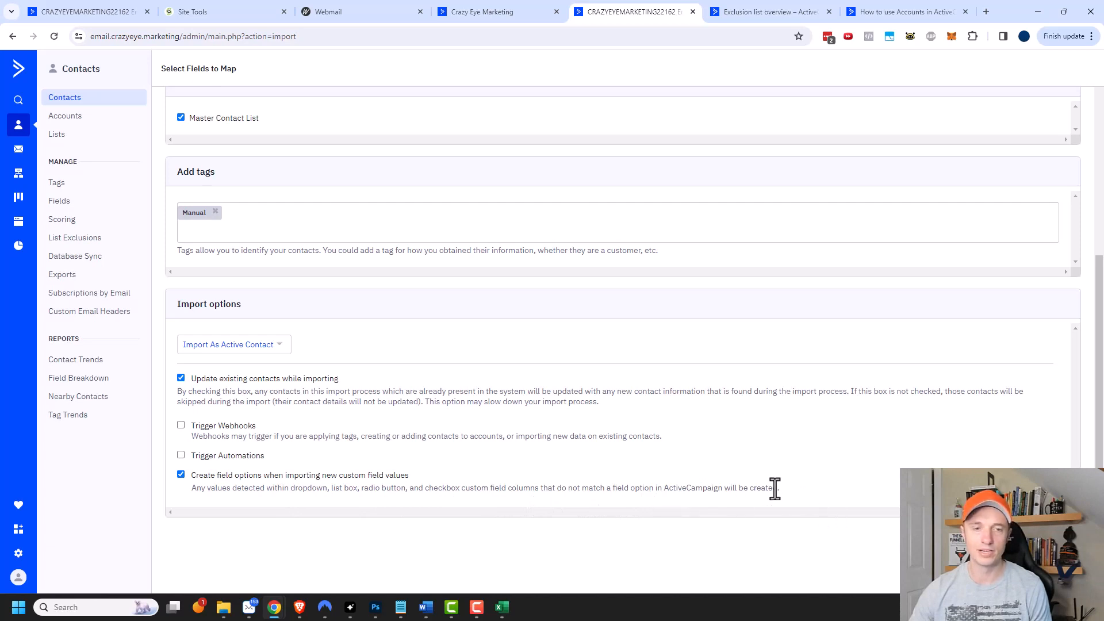
- Look over the field mapping choices for the Eye Color column, and disable creating field options when importing new custom field values
scroll(622, 505, "up", 5)
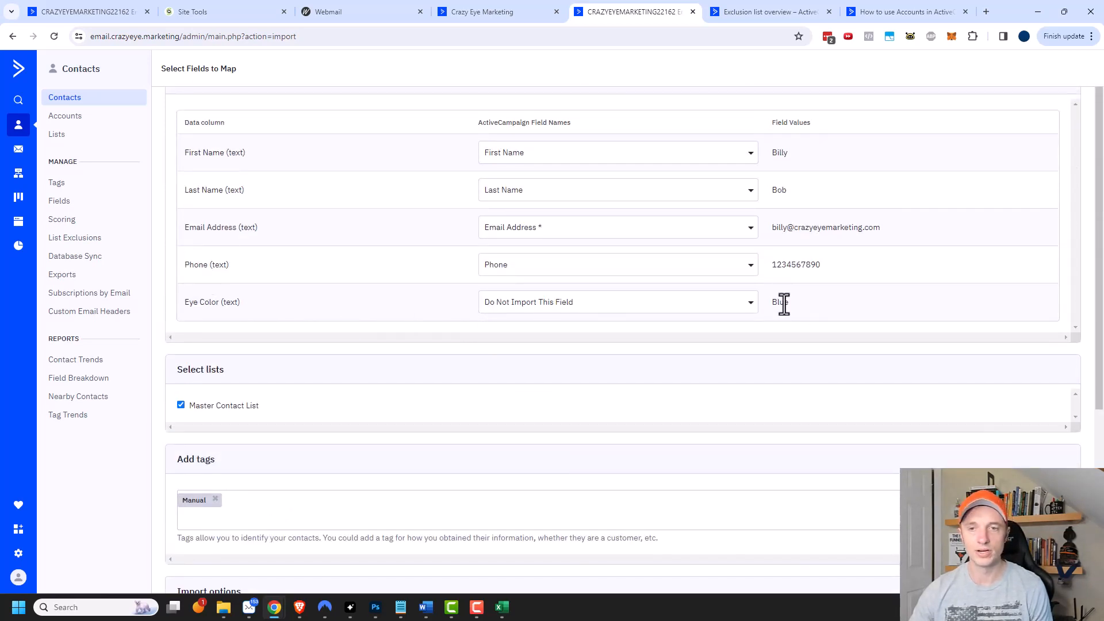
left_click(676, 300)
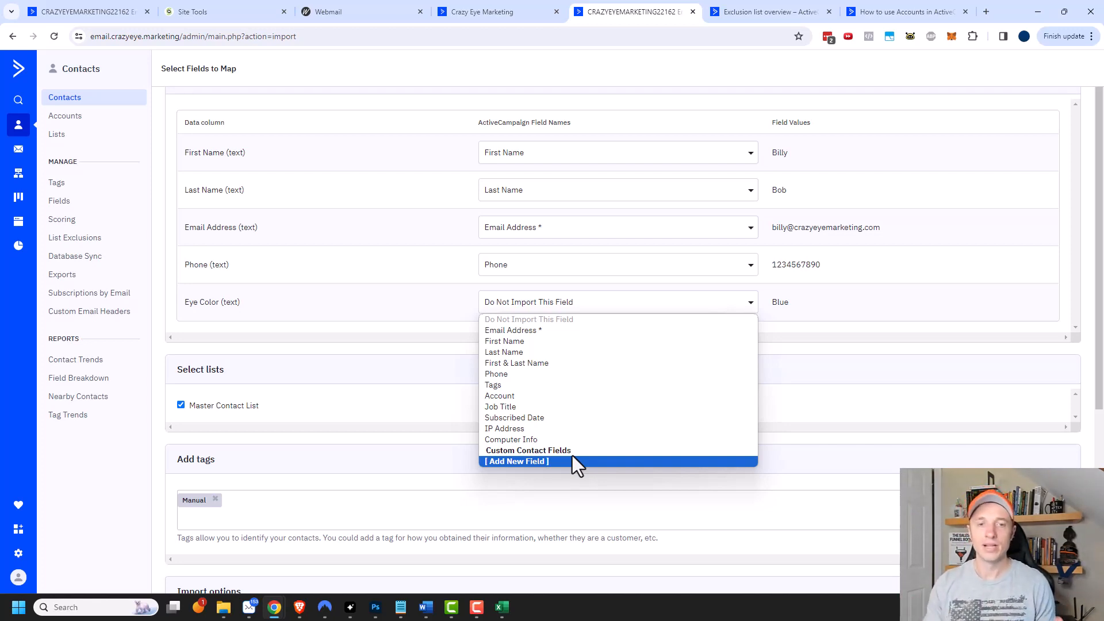
scroll(470, 455, "down", 5)
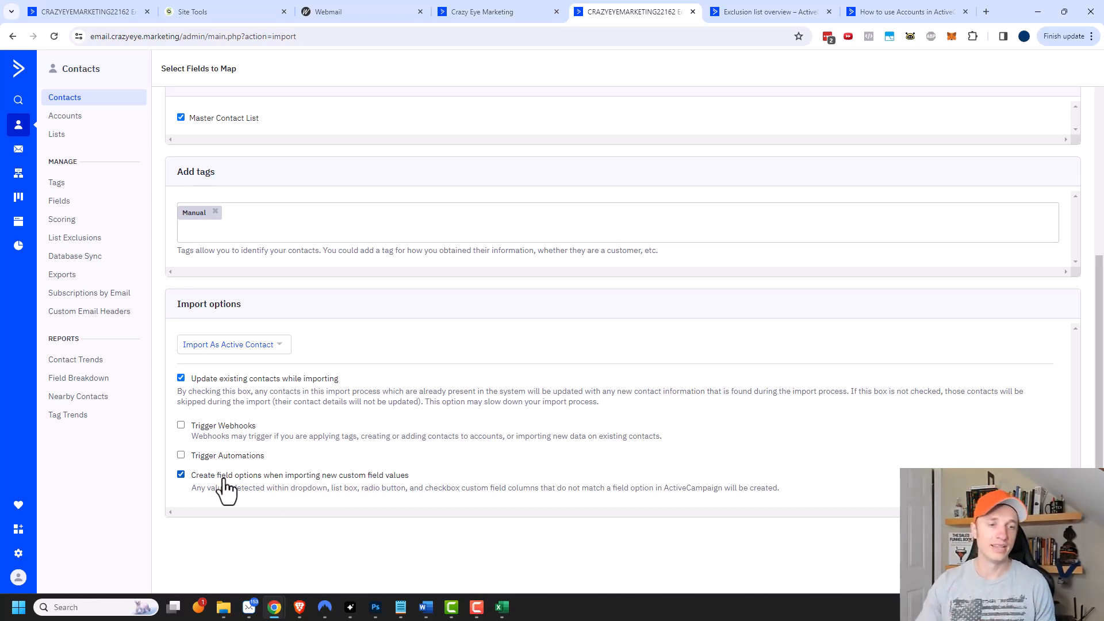
left_click(207, 476)
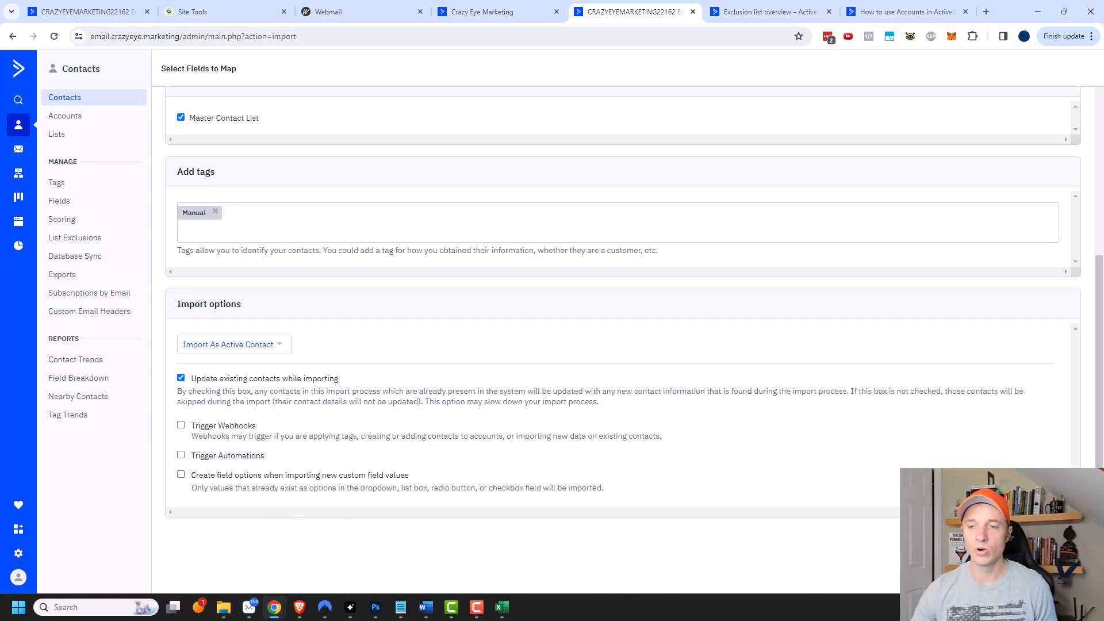
- Run the contact import, then view and close its import report
left_click(1050, 542)
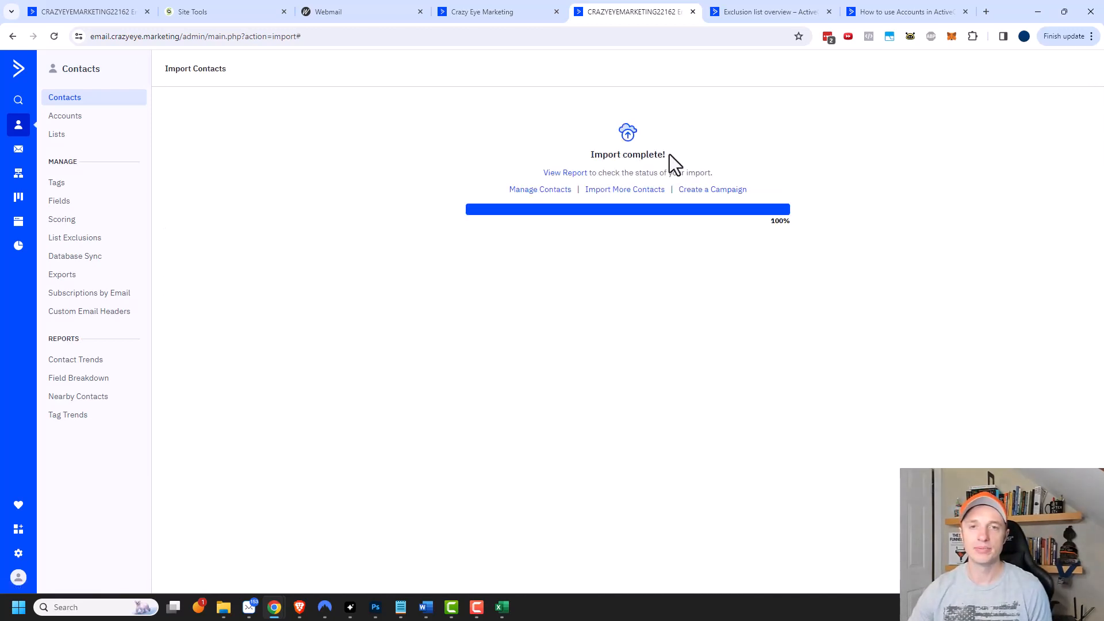
left_click(566, 173)
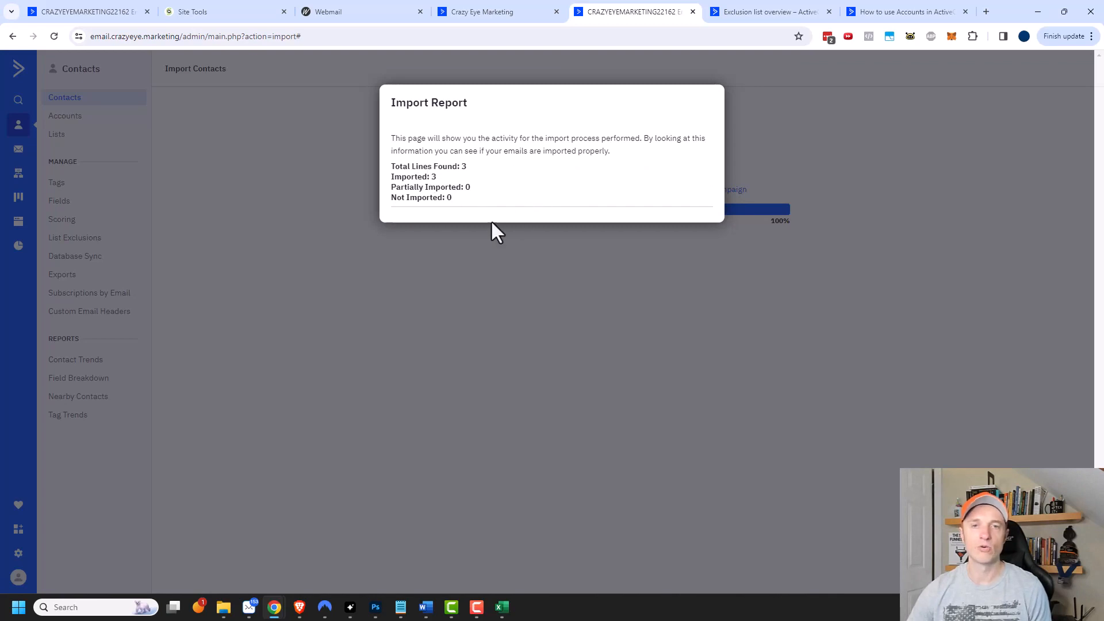
left_click(533, 257)
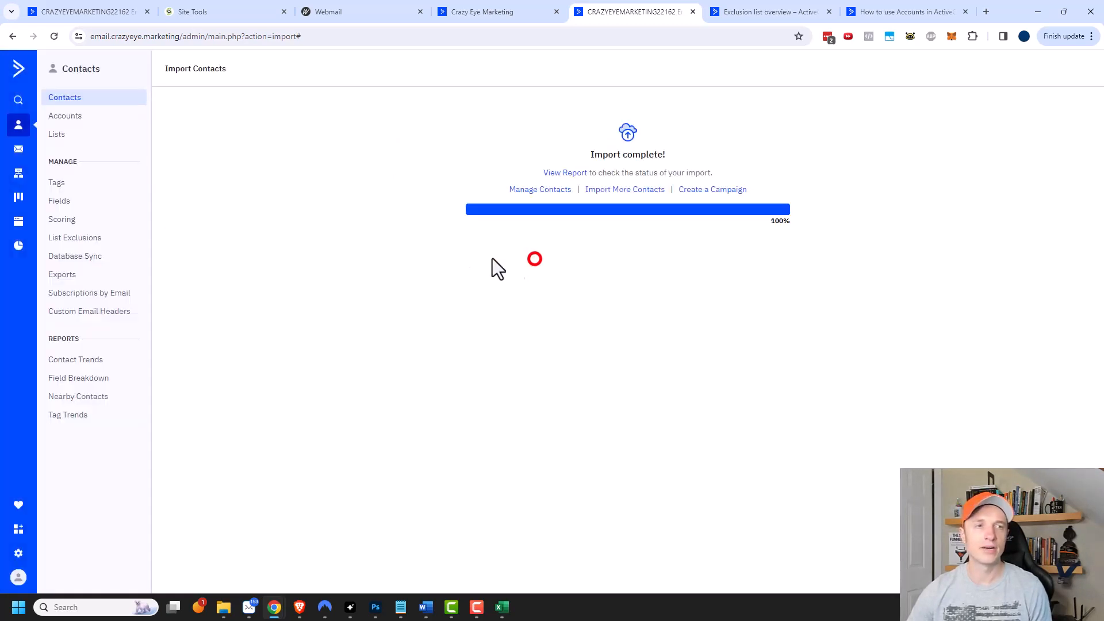
- Open the contacts list and look through the imported contacts
left_click(75, 94)
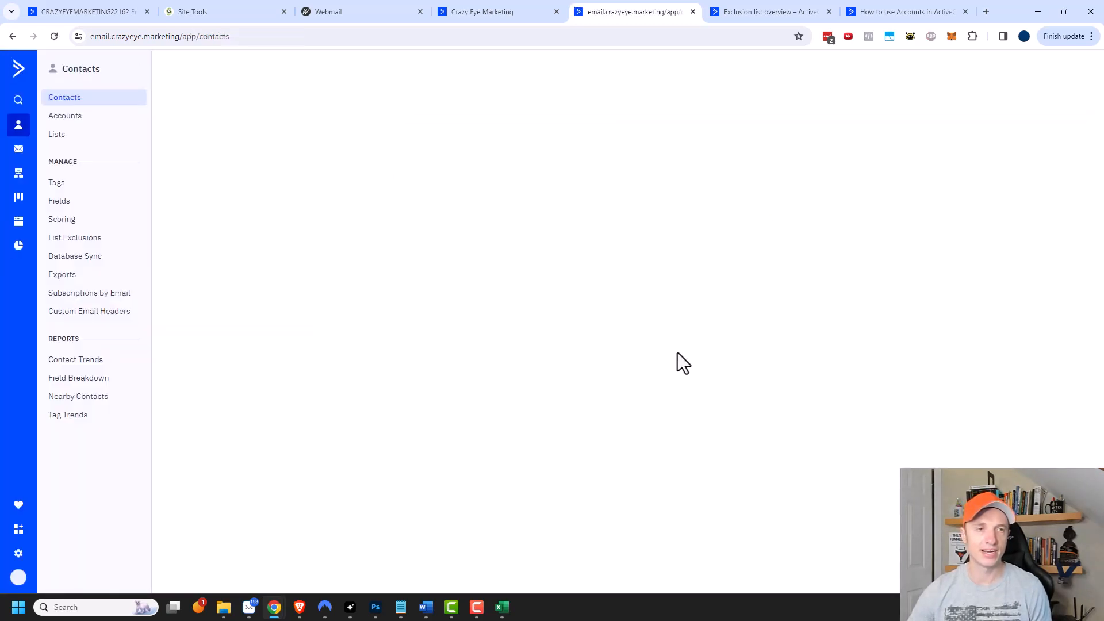
scroll(402, 443, "down", 2)
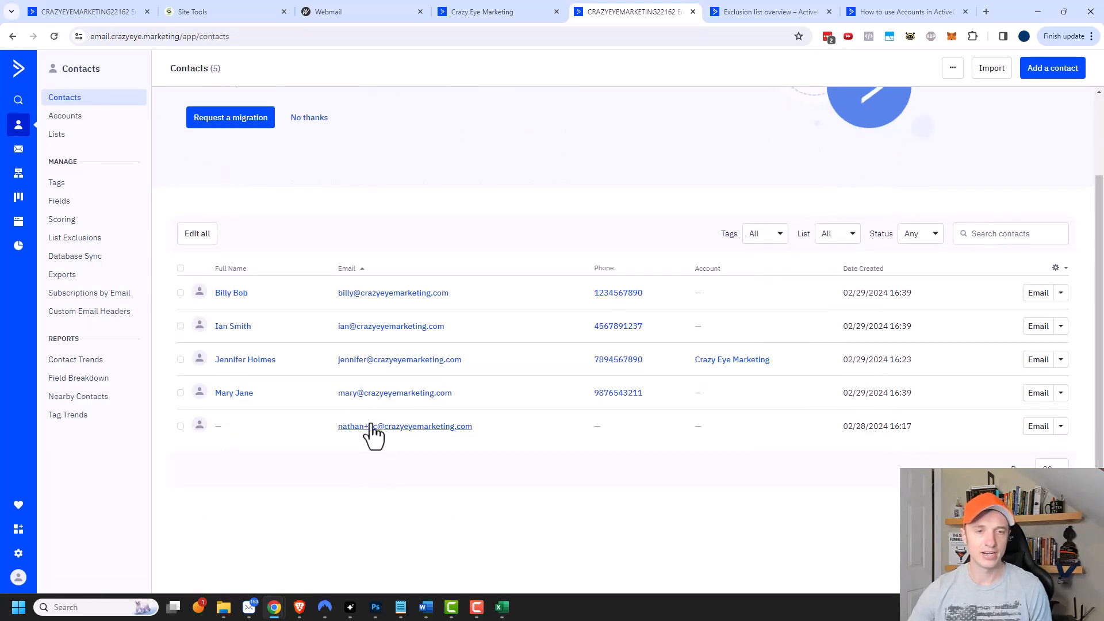